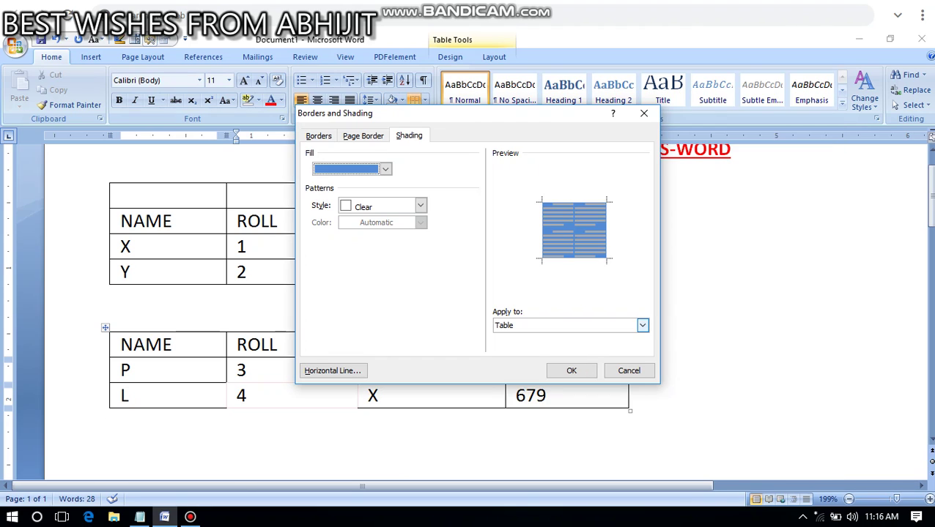
Apply the blue shading only to the cell containing roll number 4 in the second table.
click(641, 325)
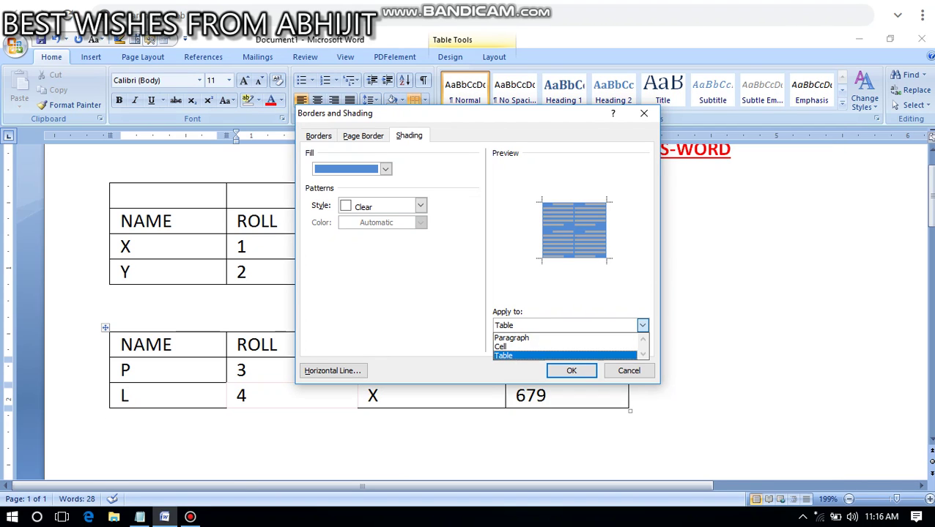
click(630, 345)
click(571, 371)
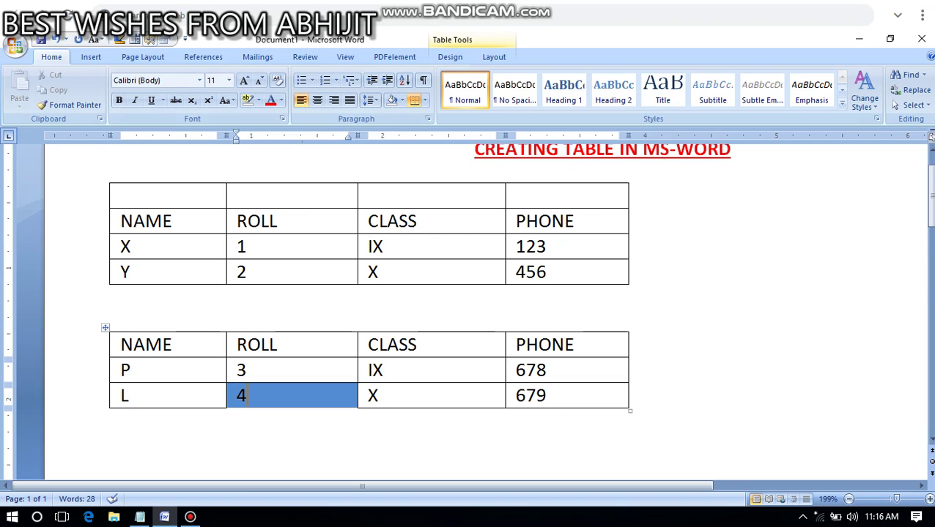
Shade only the cell containing roll number 3 in the second table with a light red fill.
click(378, 396)
right_click(420, 396)
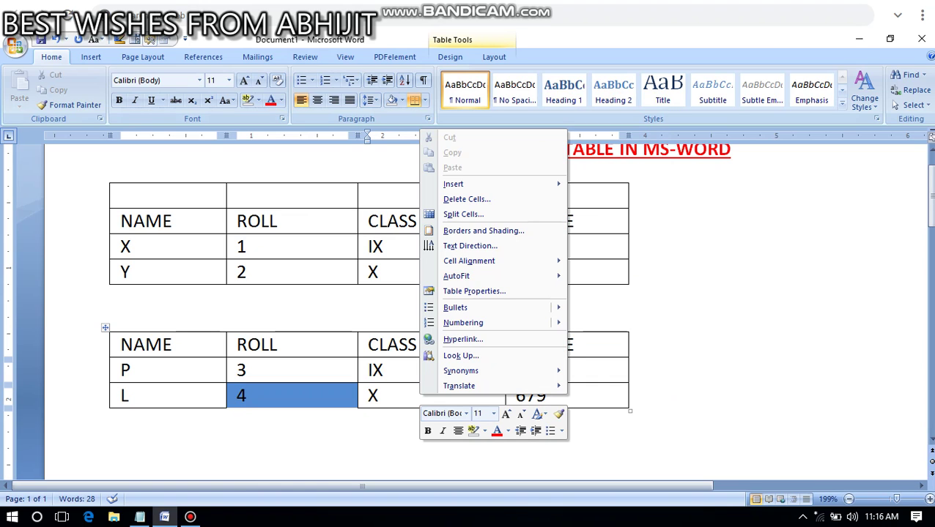
click(304, 369)
click(304, 369)
right_click(304, 369)
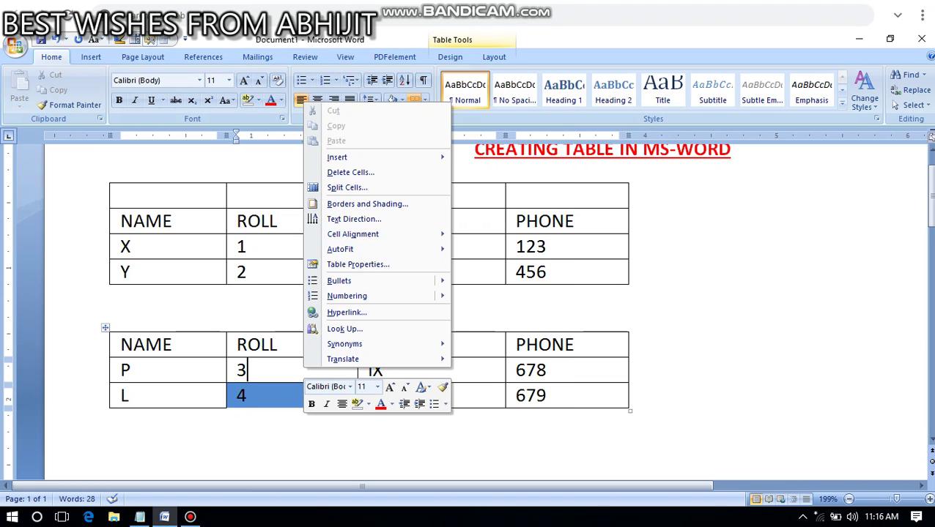
click(417, 205)
click(409, 135)
click(363, 135)
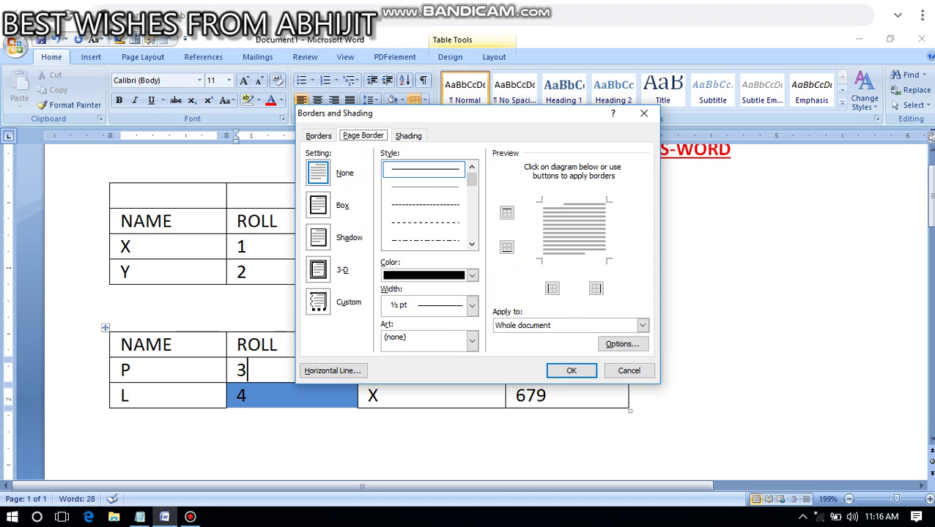
click(318, 136)
click(363, 135)
click(408, 136)
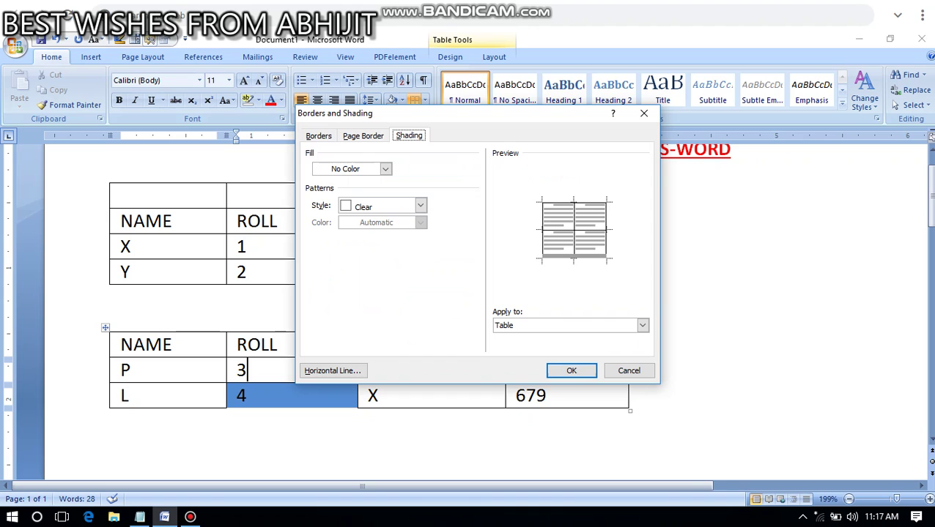
click(385, 169)
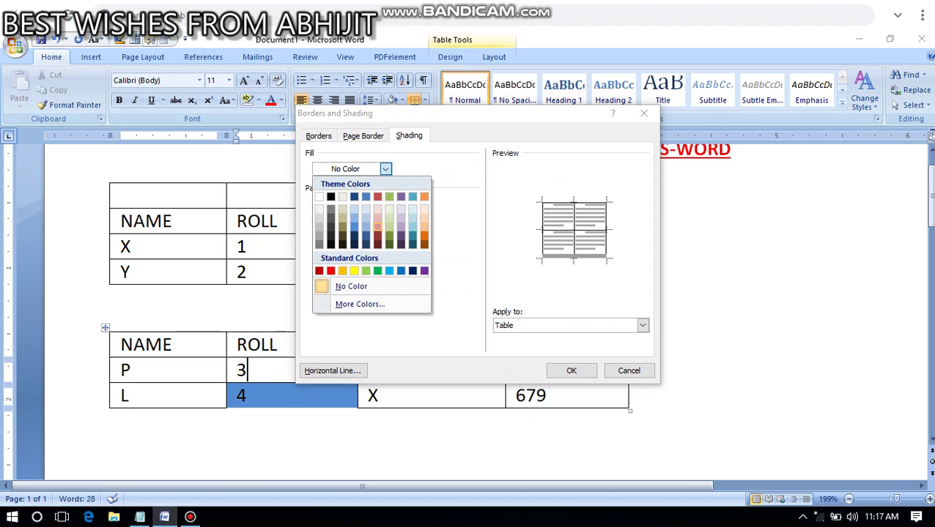
click(376, 217)
click(642, 325)
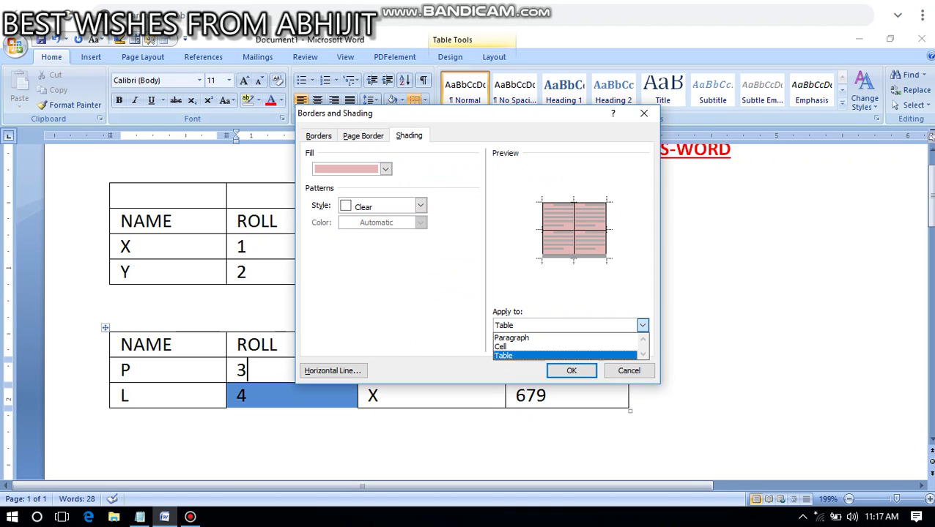
click(527, 346)
click(572, 371)
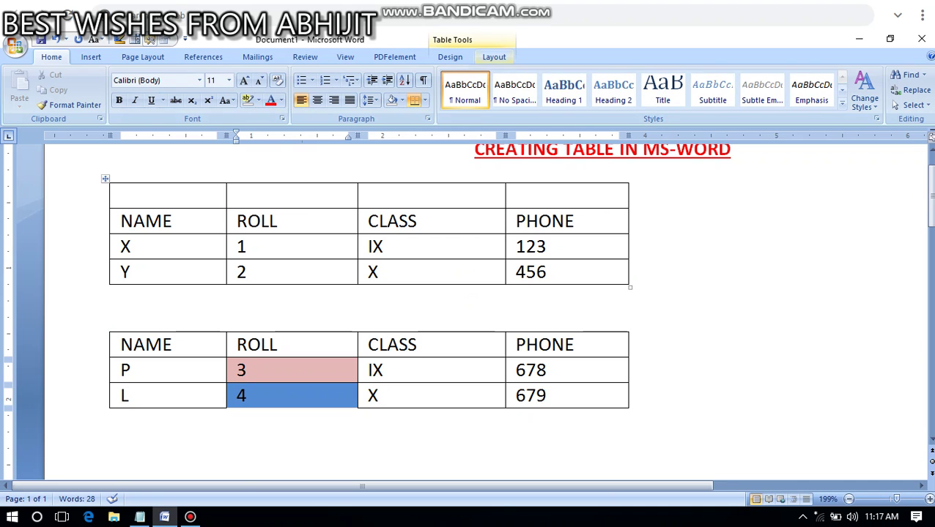
click(493, 56)
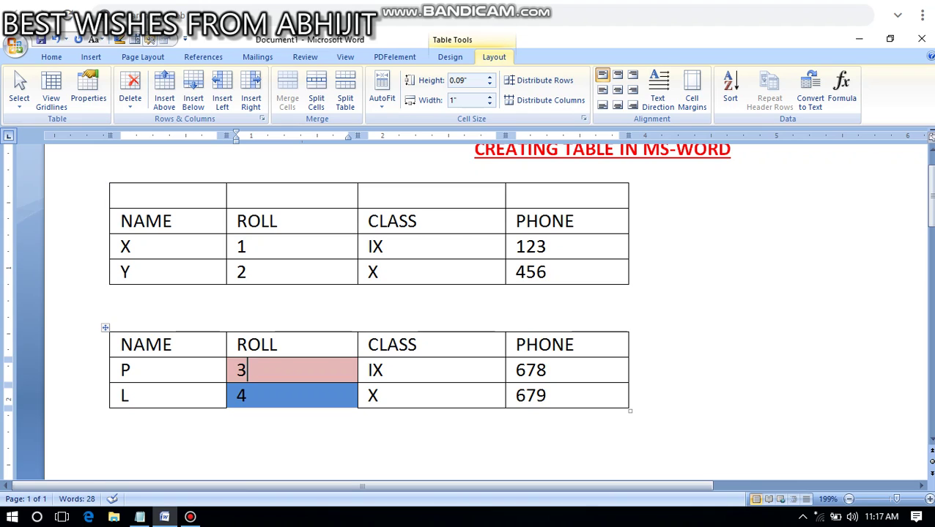
click(129, 92)
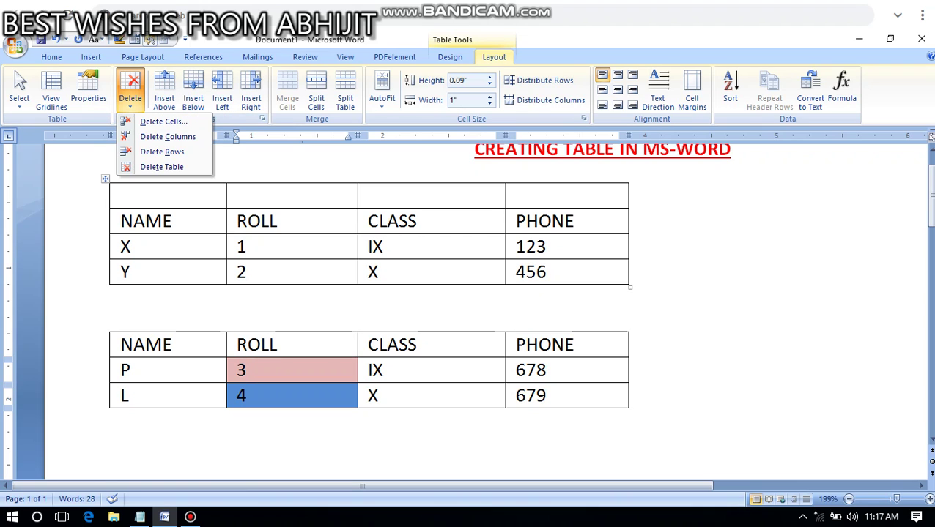
key(Escape)
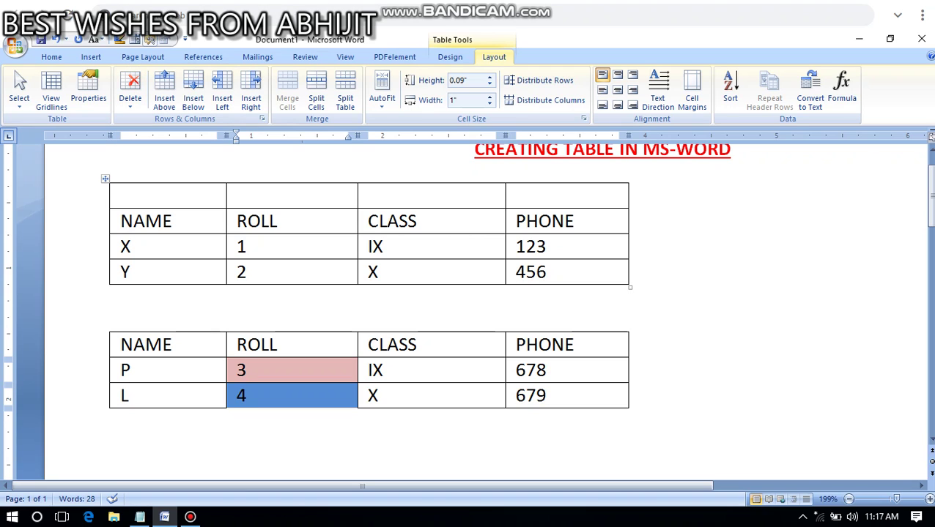
right_click(271, 372)
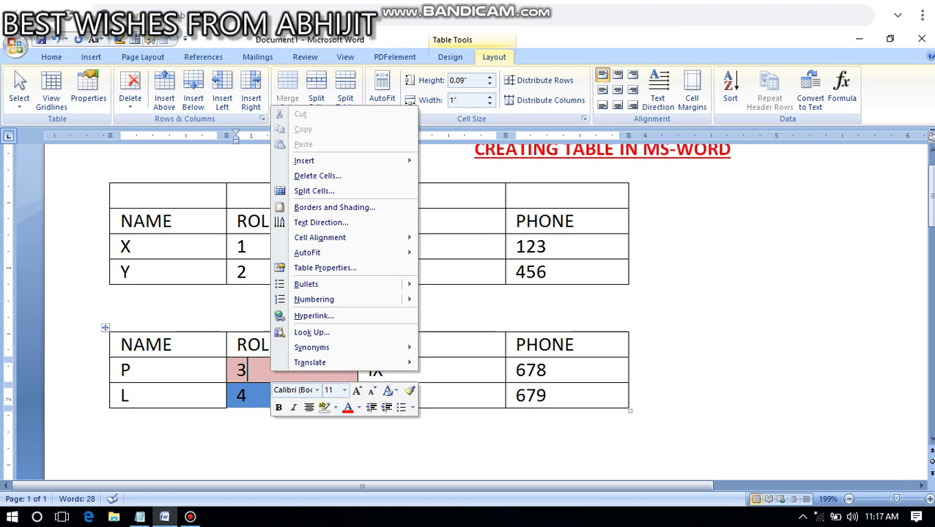
click(259, 370)
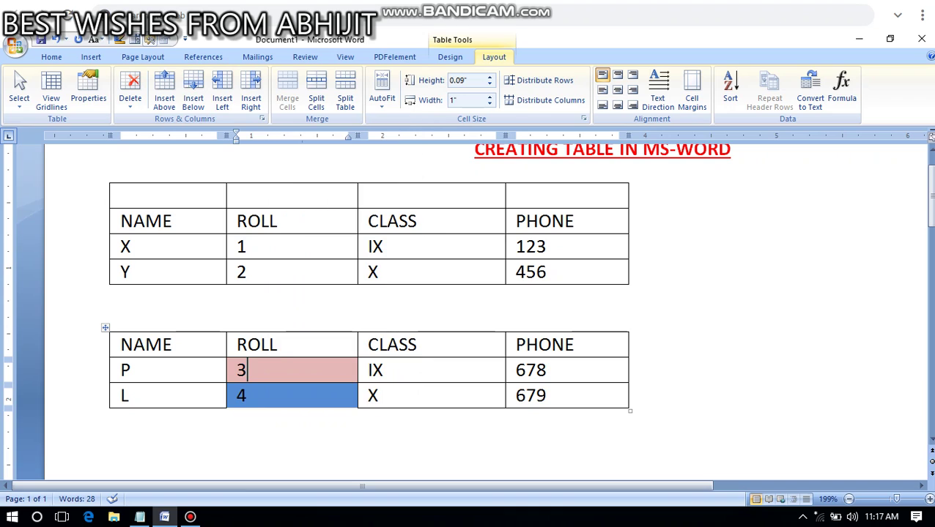
right_click(258, 370)
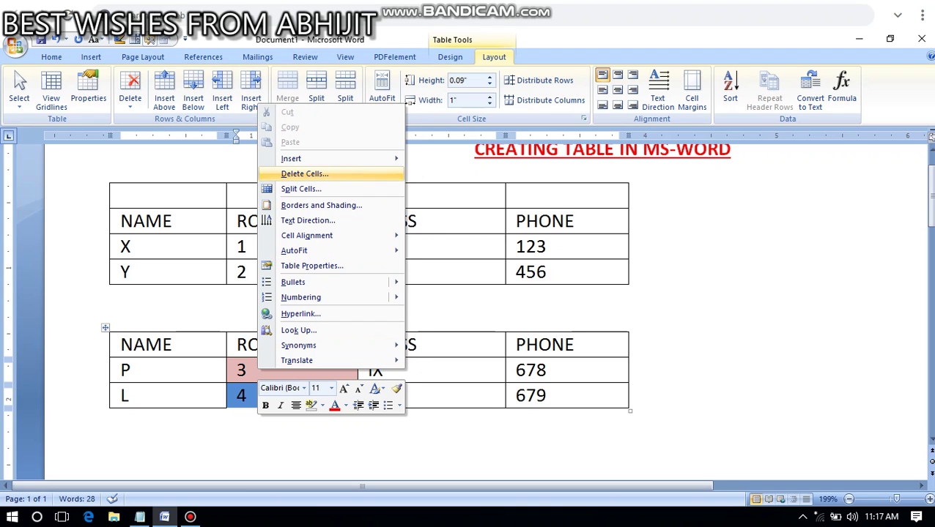
key(Escape)
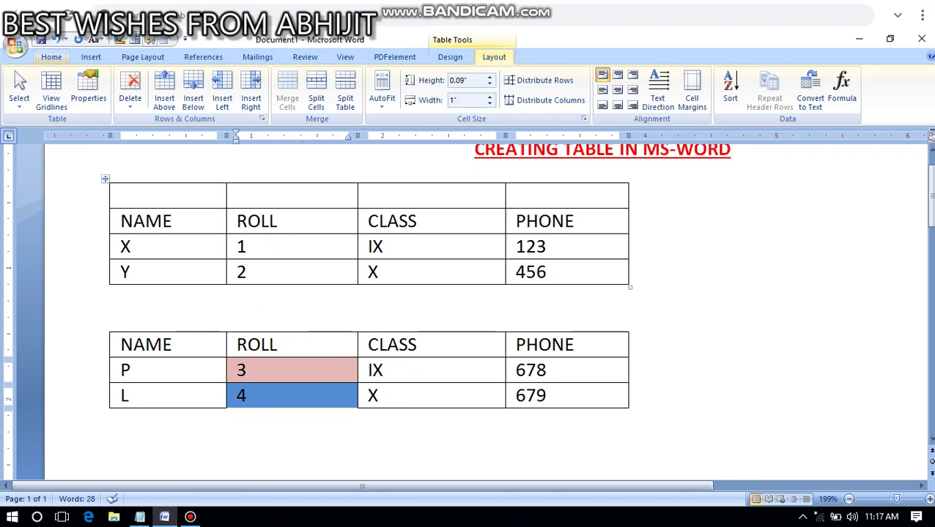
click(51, 57)
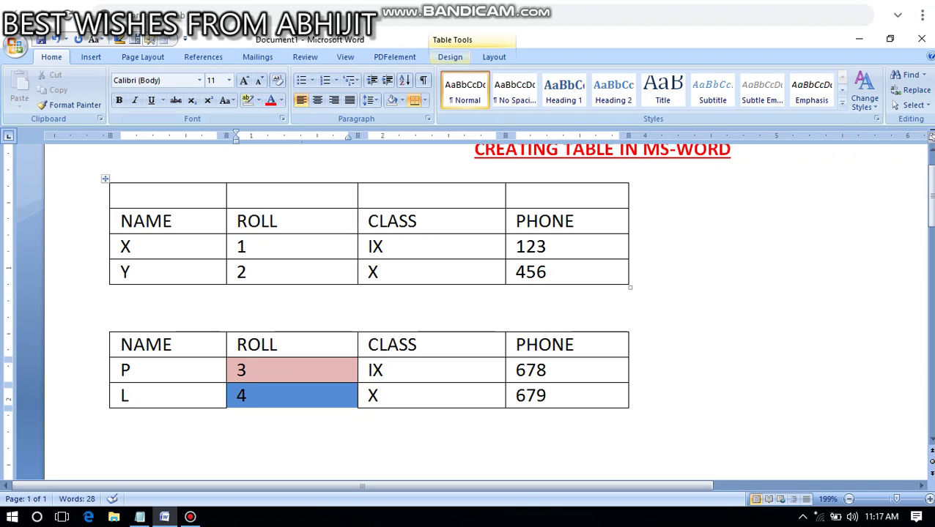
Try deleting the roll number 3 cell in the second table with Shift cells up, and undo the deletion.
click(494, 57)
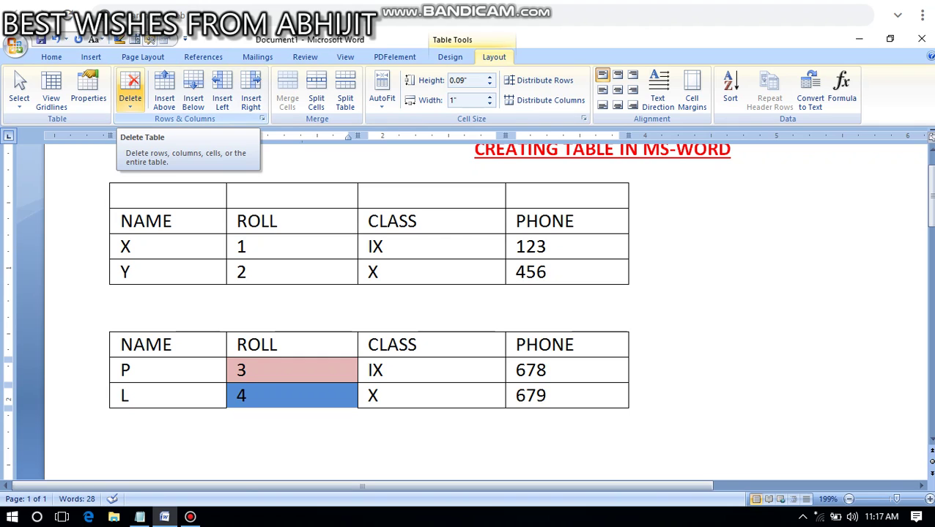
click(130, 92)
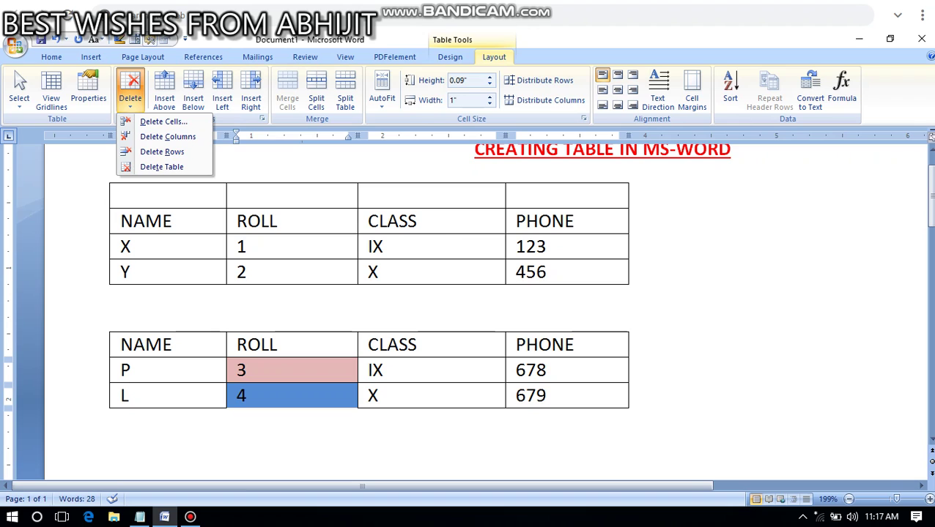
click(162, 121)
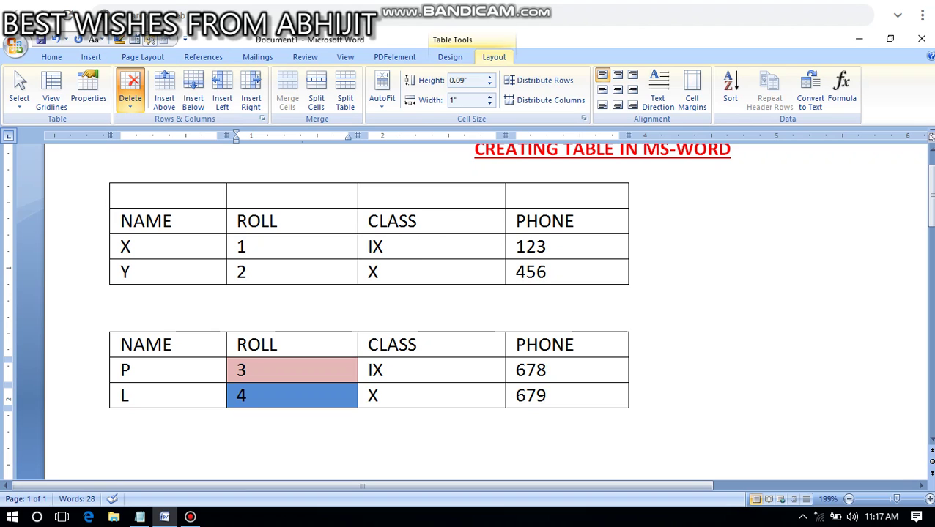
drag(447, 218, 484, 182)
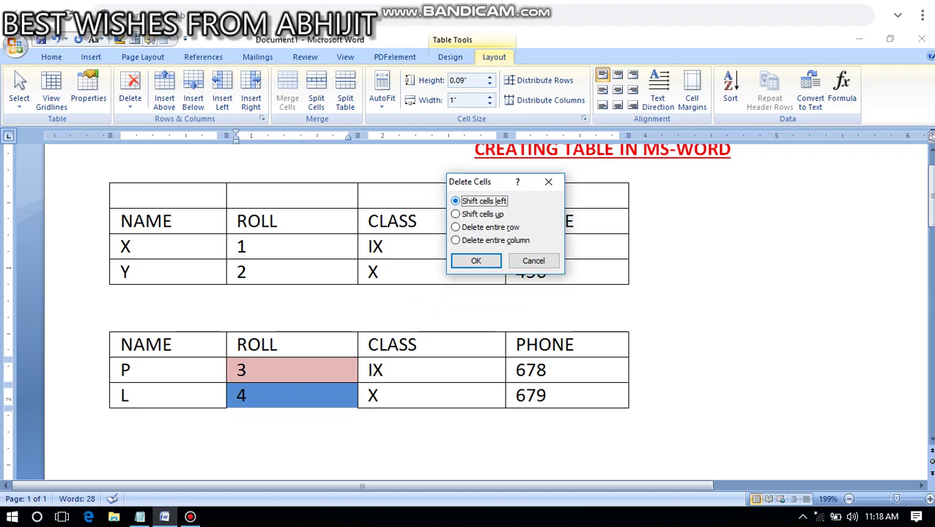
key(Down)
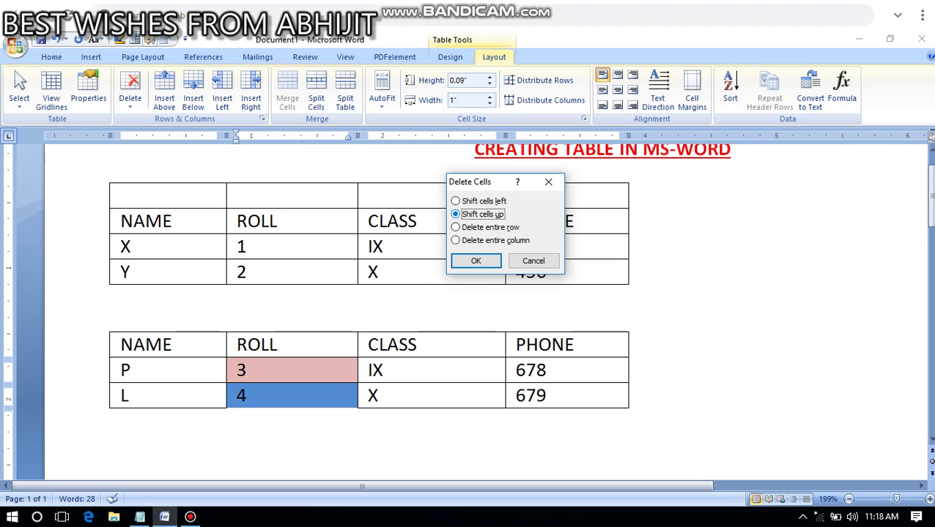
key(Return)
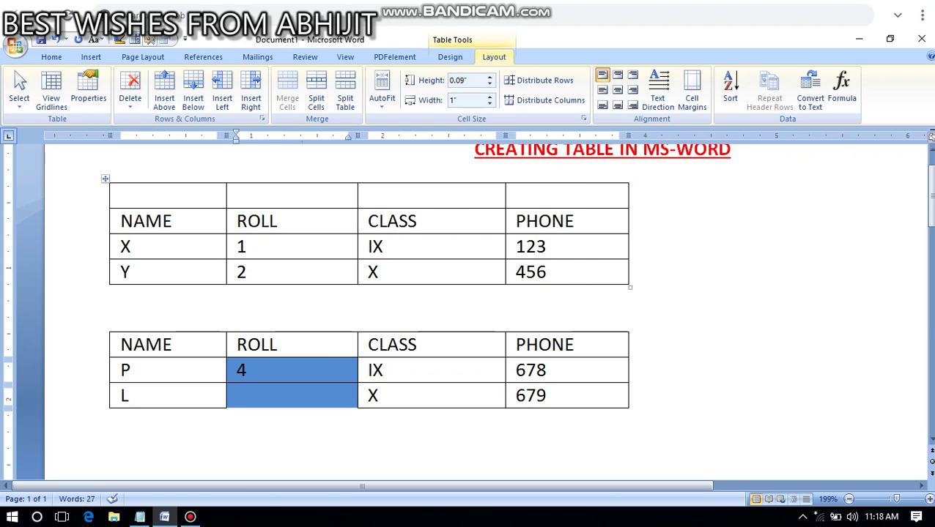
key(ctrl+z)
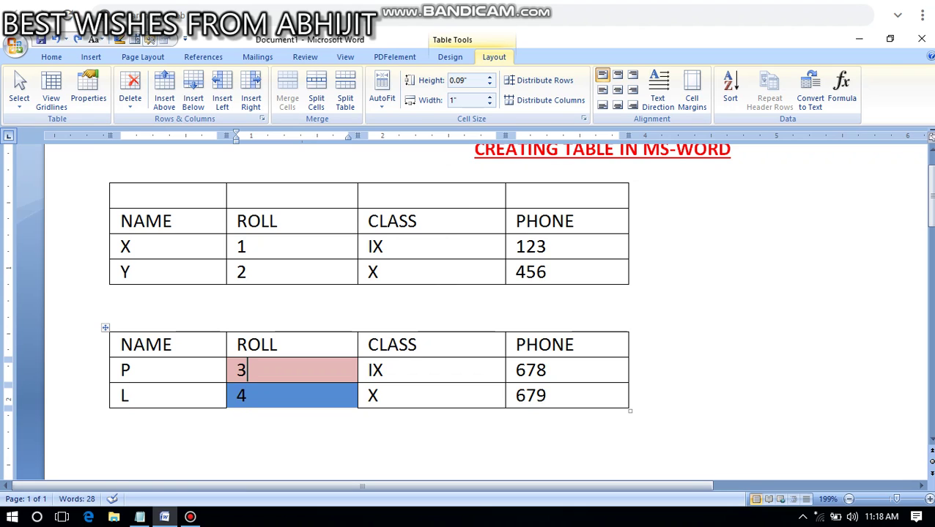
Delete the light red cell containing roll number 3 in the second table, shifting the cells up.
right_click(278, 373)
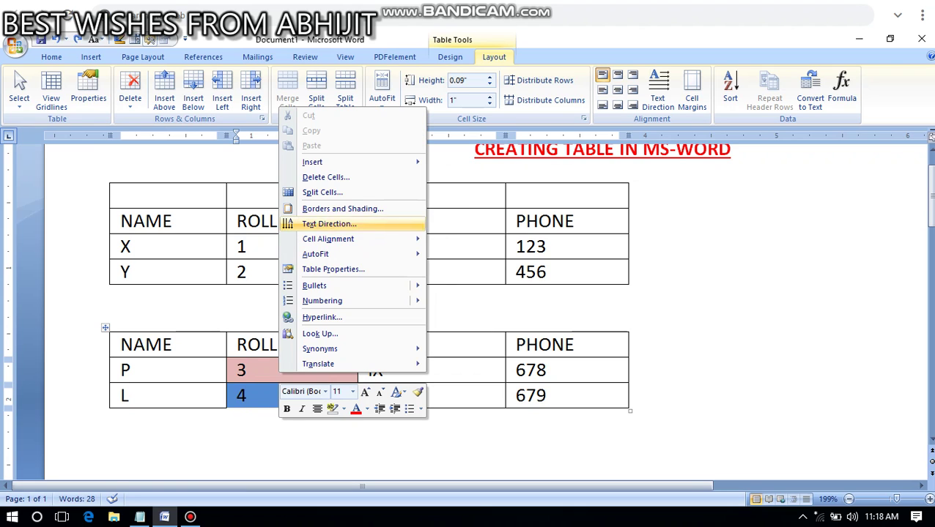
key(Return)
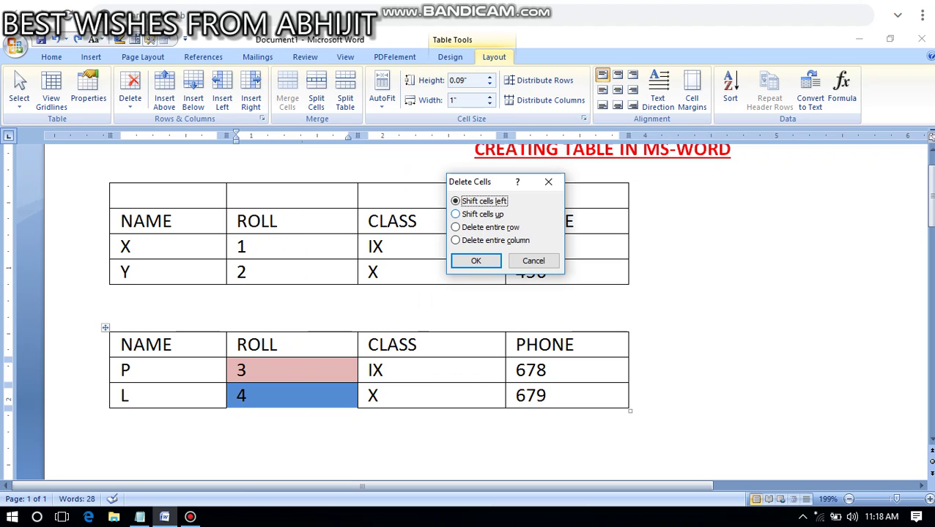
key(Down)
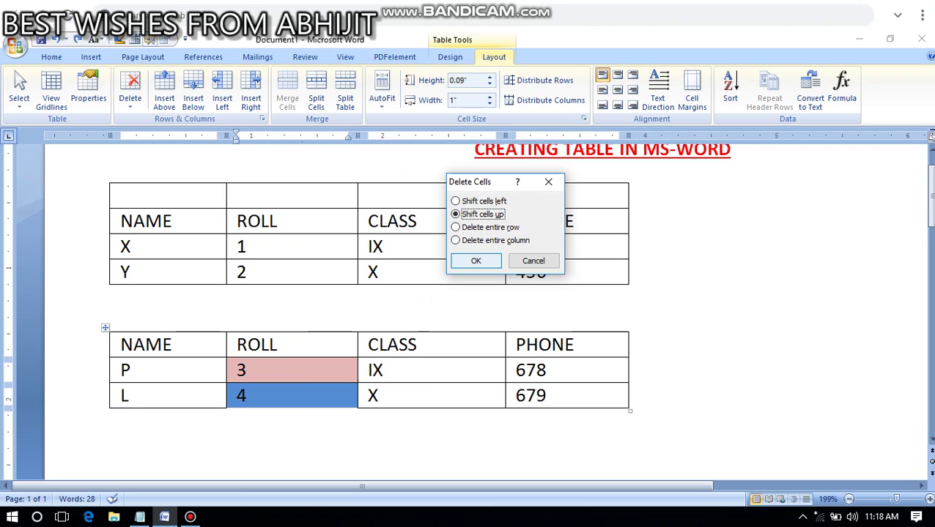
key(Return)
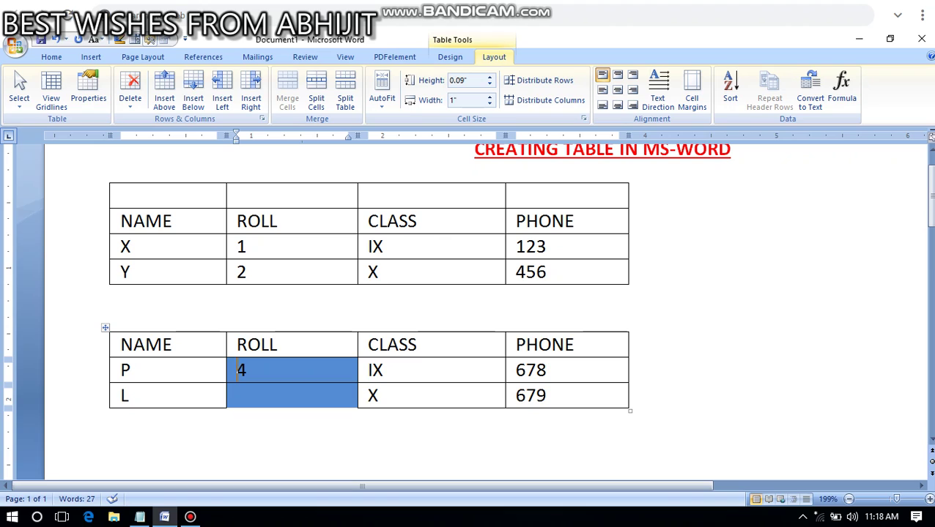
Delete the cell containing X in the second table's CLASS column, using the Shift cells up option.
click(378, 396)
right_click(378, 395)
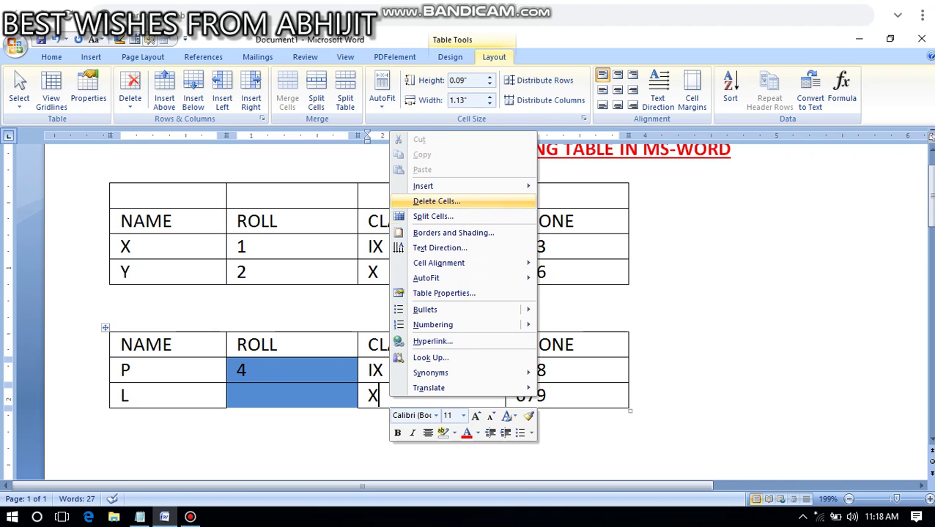
click(437, 200)
key(Down)
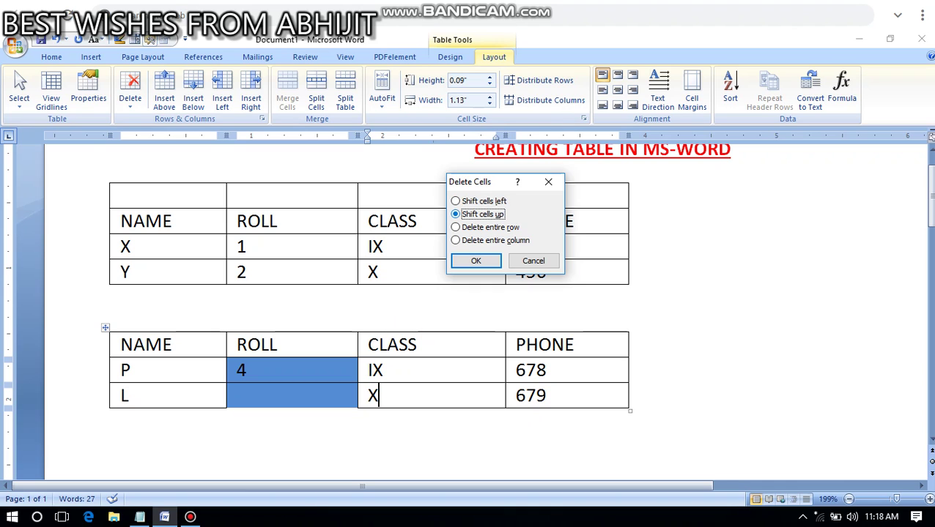
key(Return)
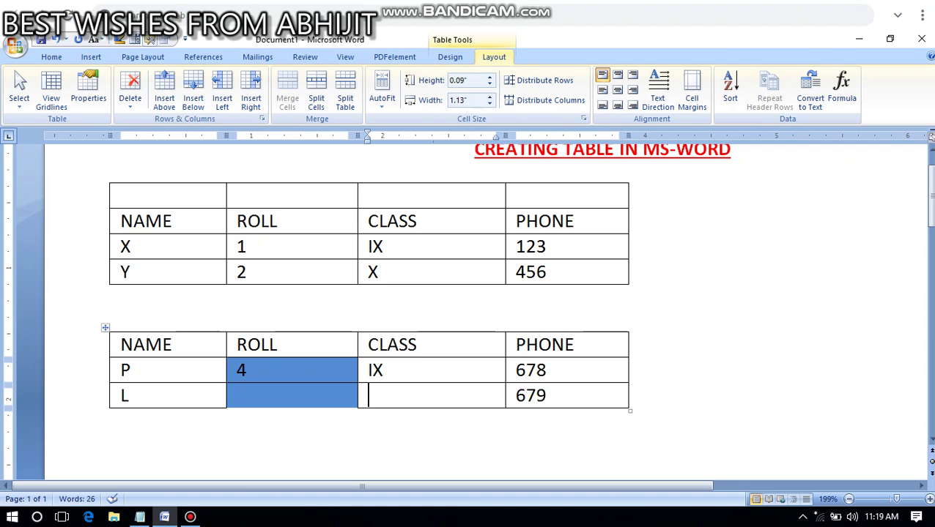
click(383, 371)
click(131, 371)
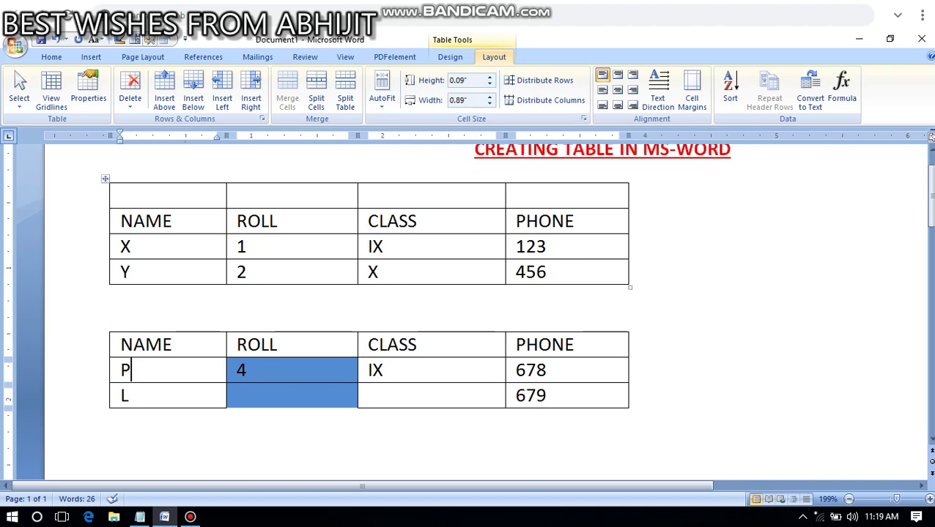
double_click(494, 57)
click(494, 57)
click(494, 57)
click(493, 57)
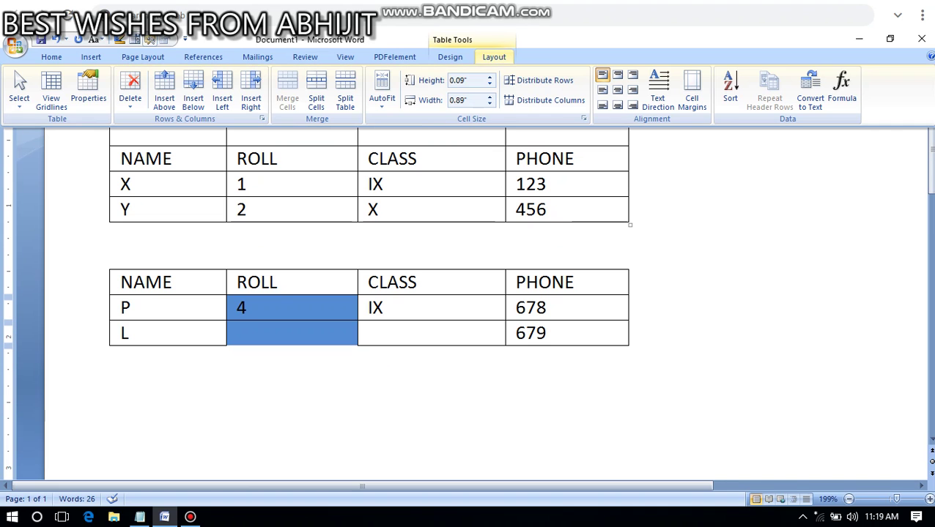
click(51, 57)
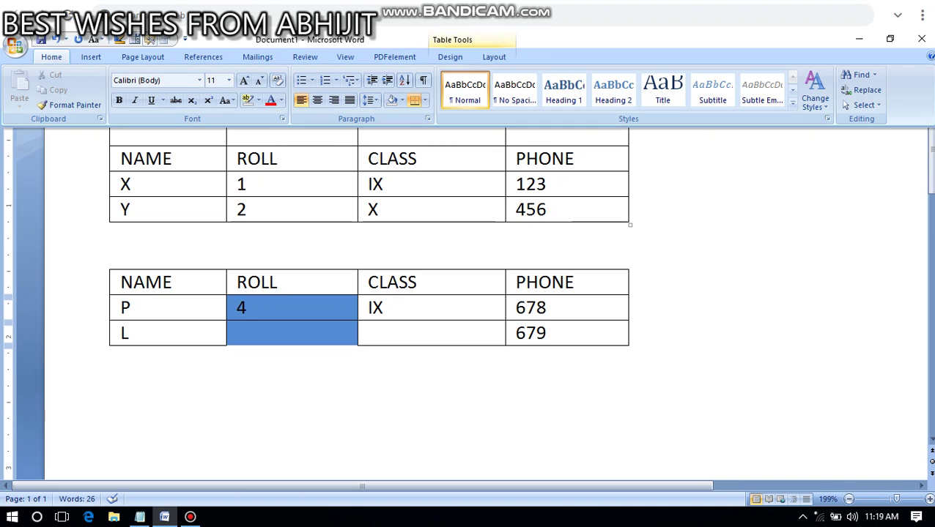
key(Escape)
click(493, 57)
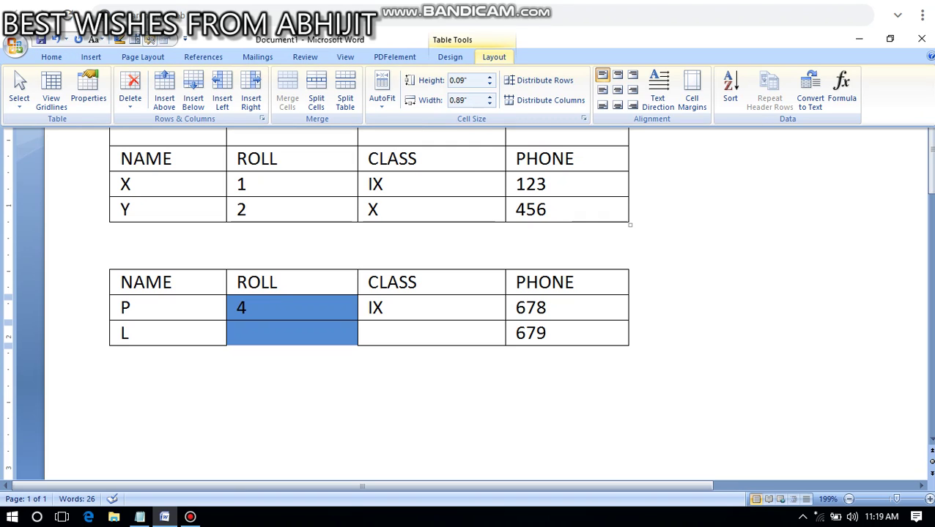
key(Escape)
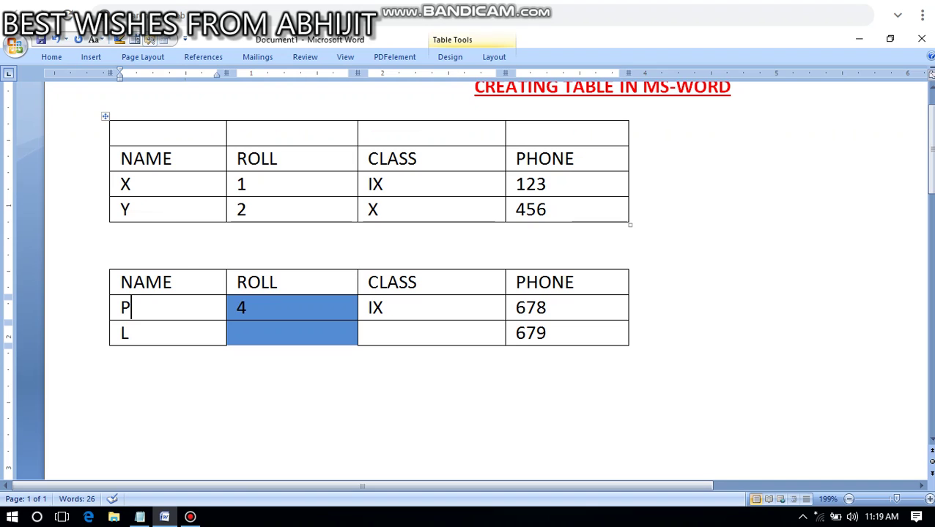
click(162, 238)
click(177, 236)
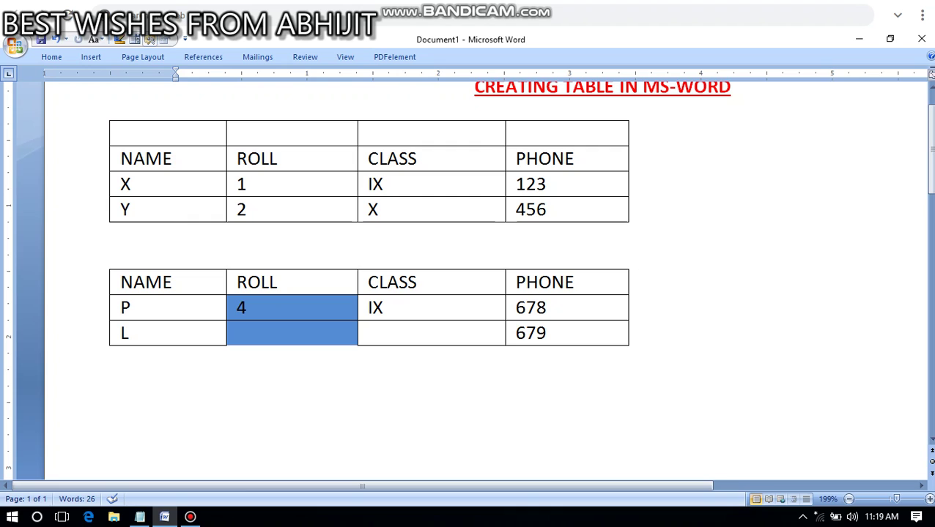
click(249, 210)
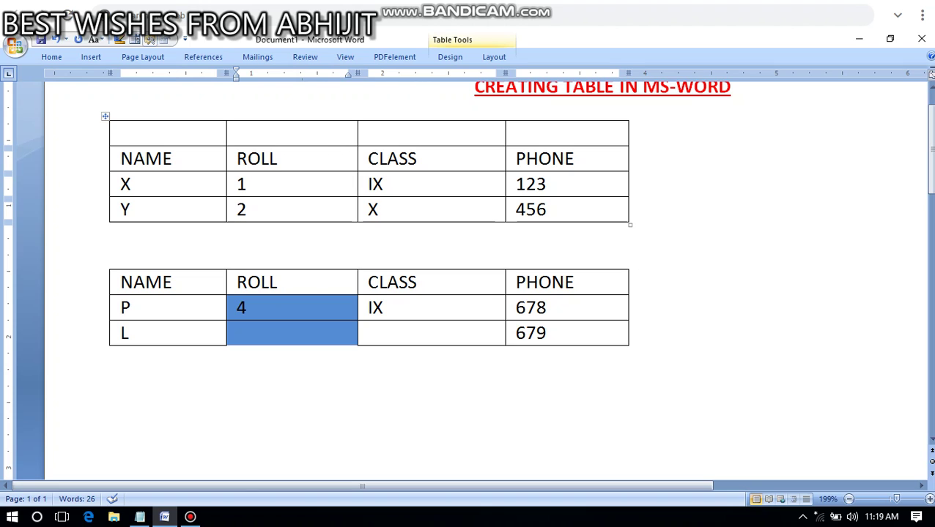
Try deleting the entire second table, and undo the deletion.
click(132, 309)
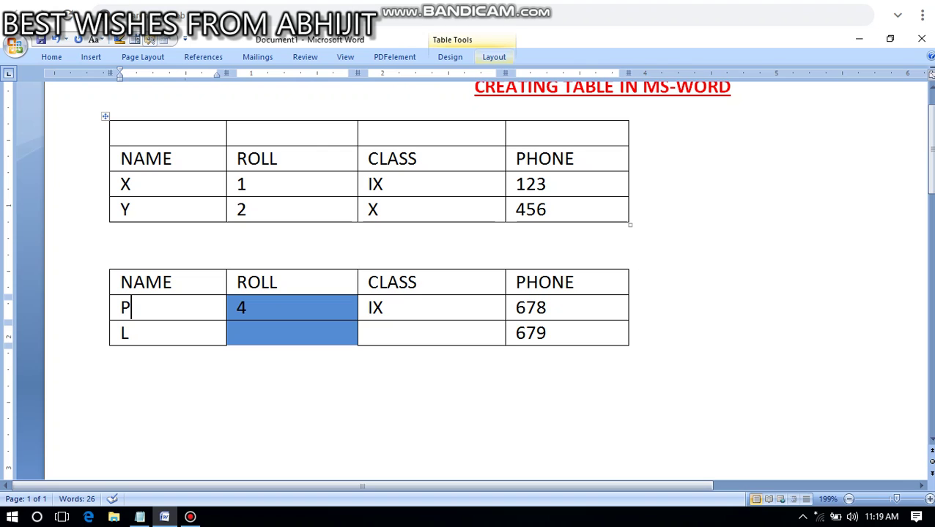
click(493, 57)
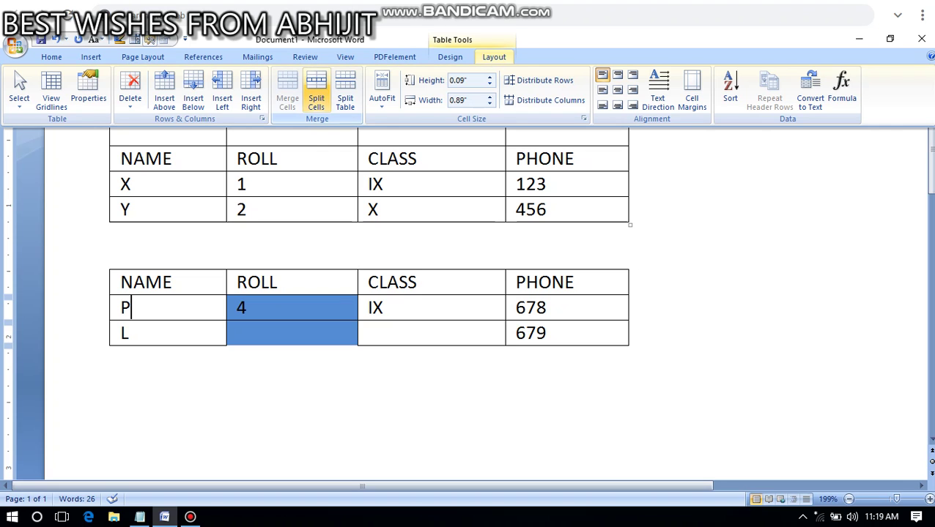
click(130, 91)
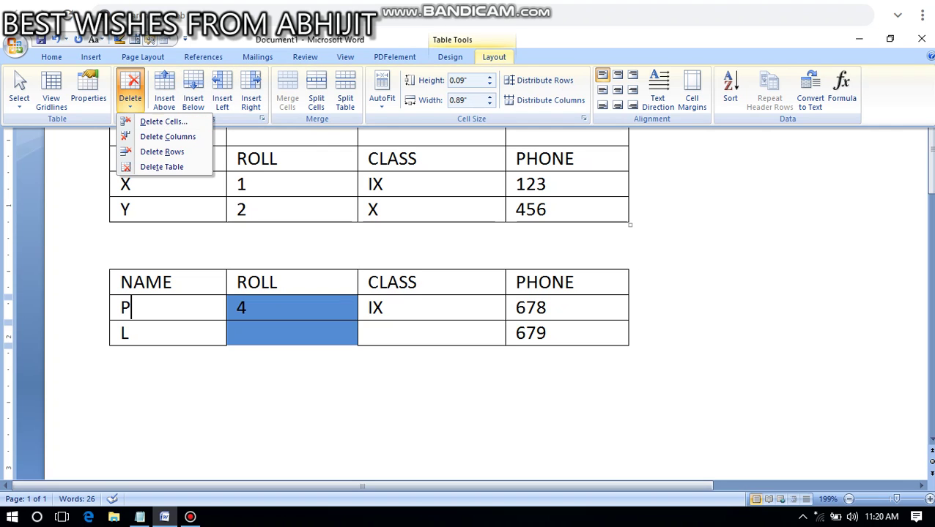
click(162, 167)
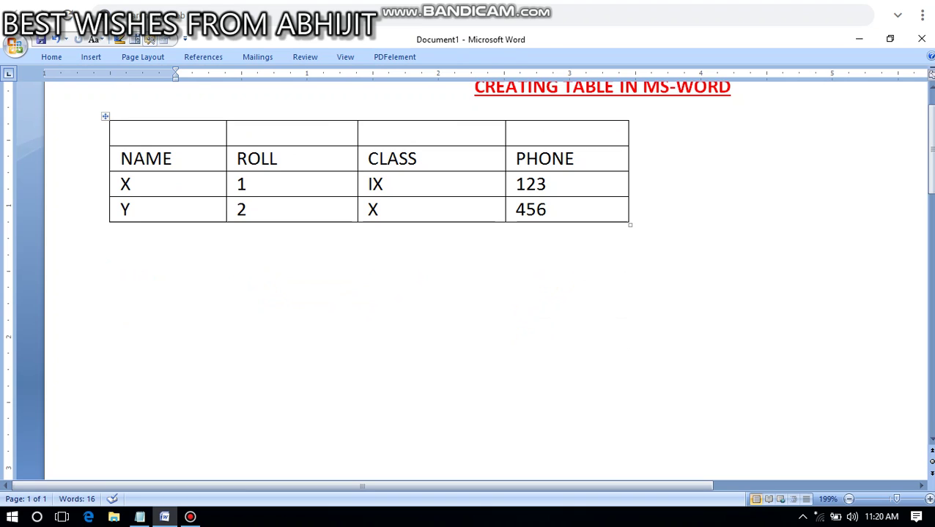
key(ctrl+z)
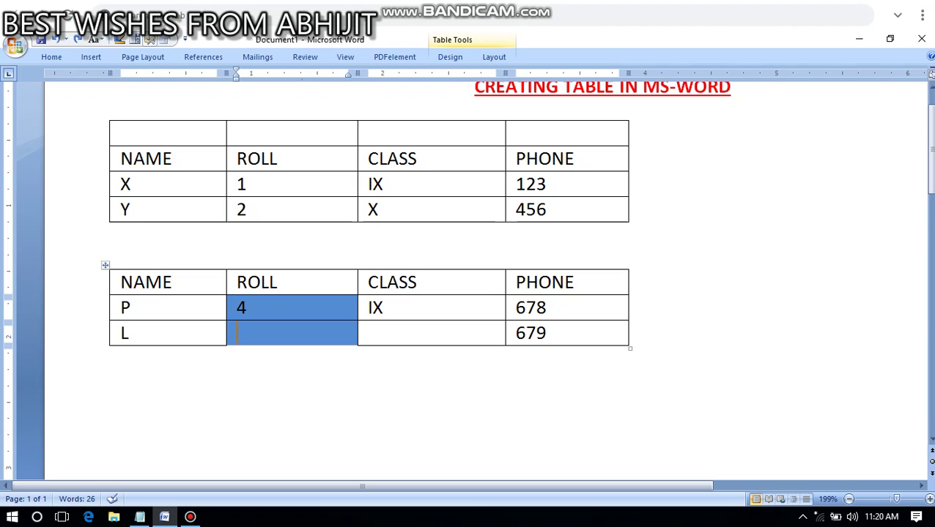
Try merging the two tables by deleting the blank line between them, and separate them again.
click(176, 235)
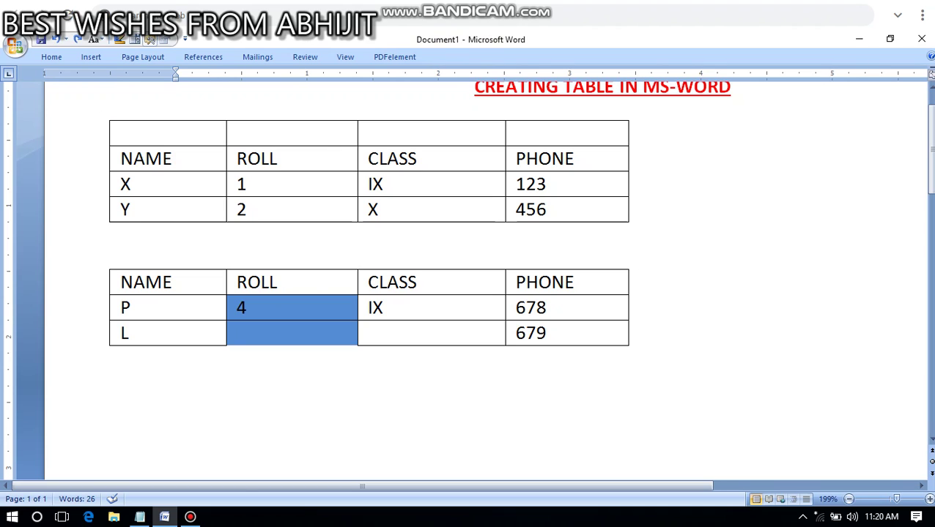
right_click(203, 250)
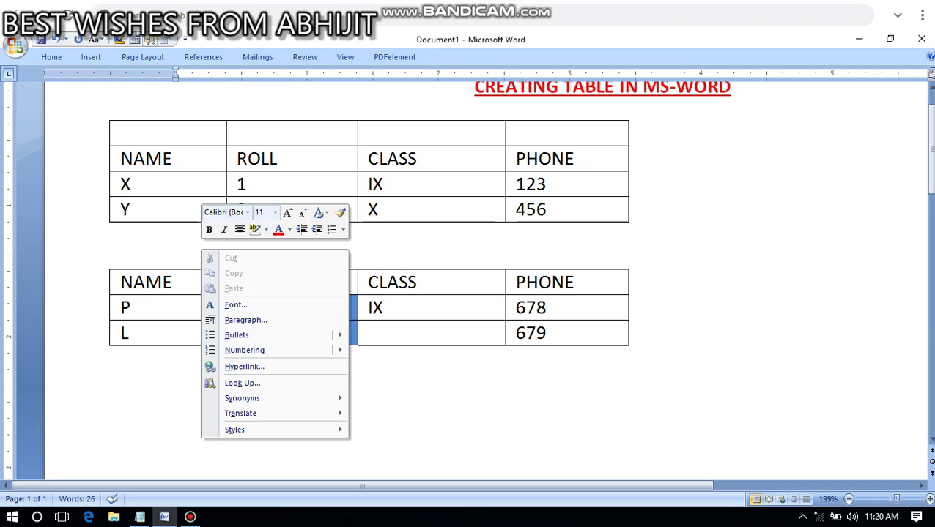
key(Escape)
key(Delete)
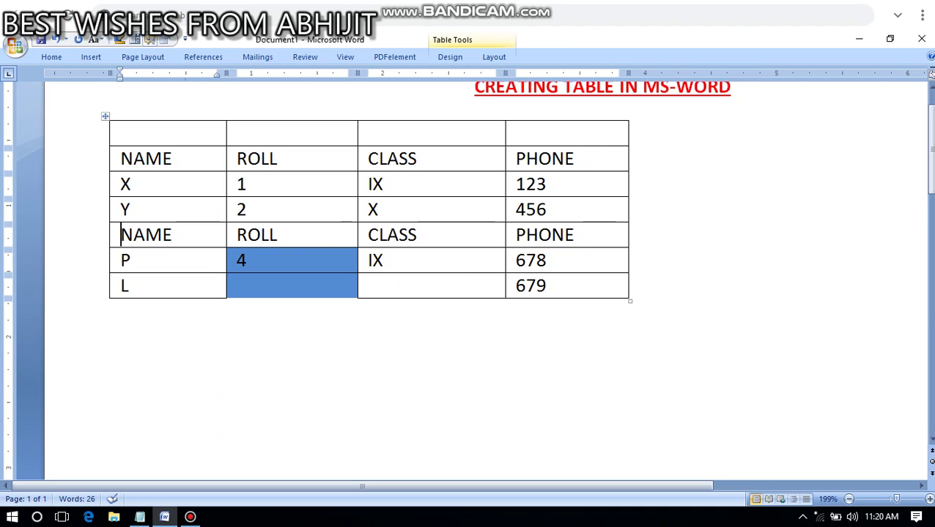
key(ctrl+z)
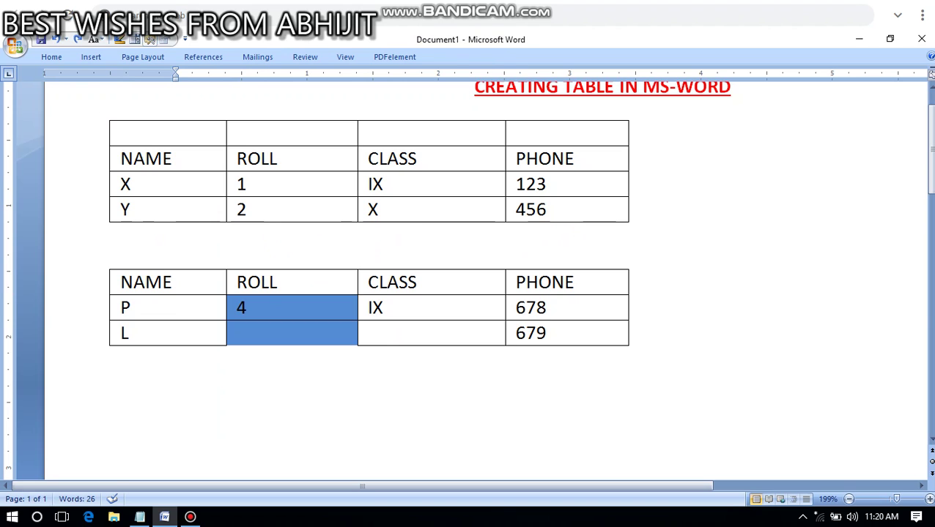
key(Delete)
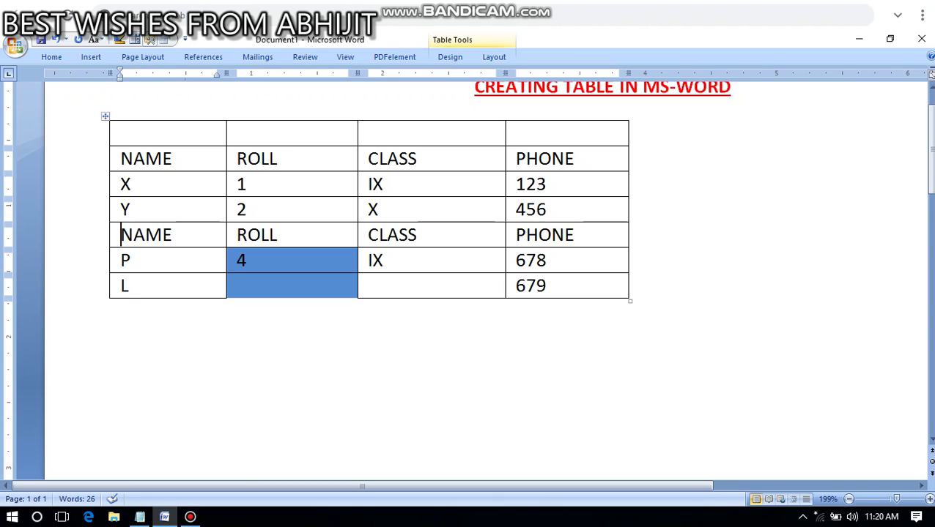
key(ctrl+shift+Return)
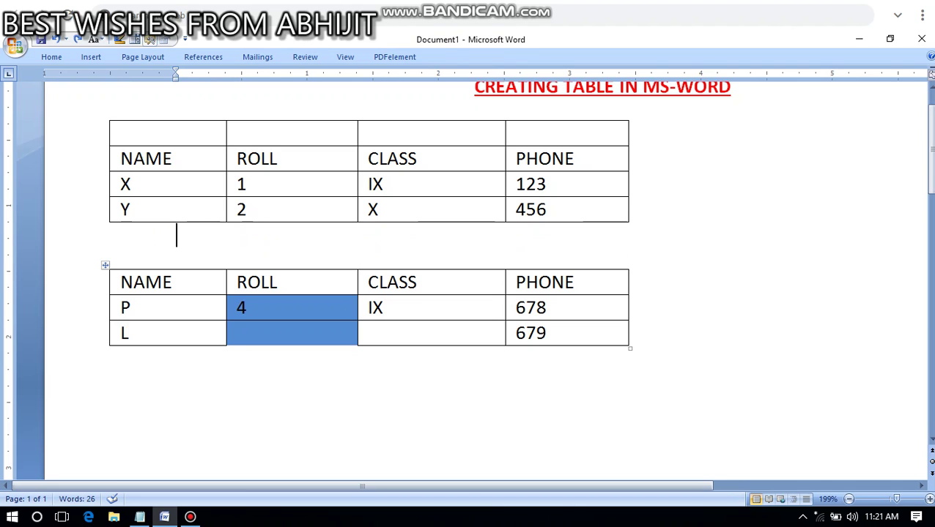
Paste a copy of the second table below the original and move the copy to the right.
click(104, 265)
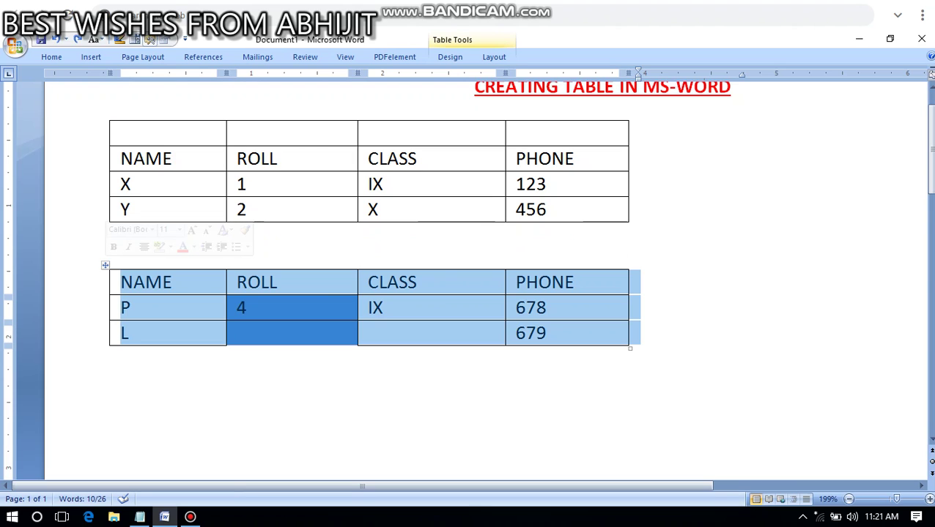
click(153, 366)
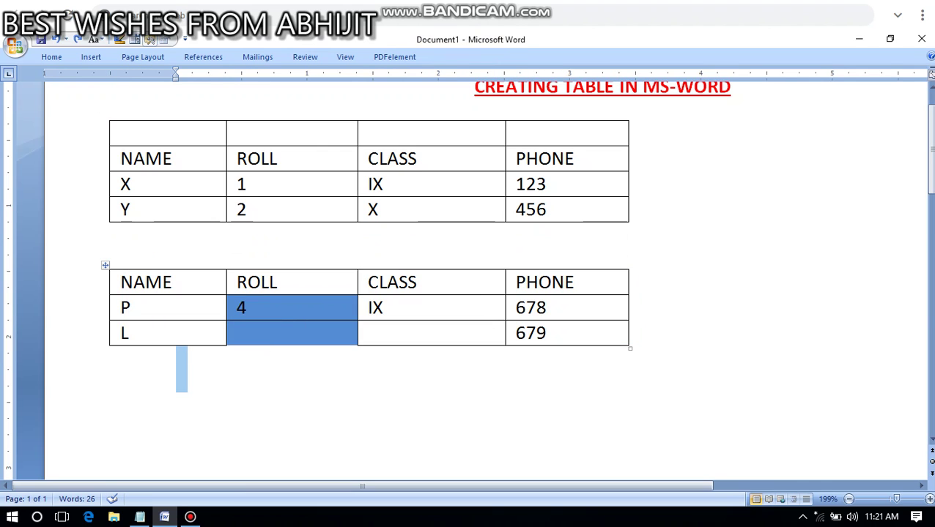
click(105, 265)
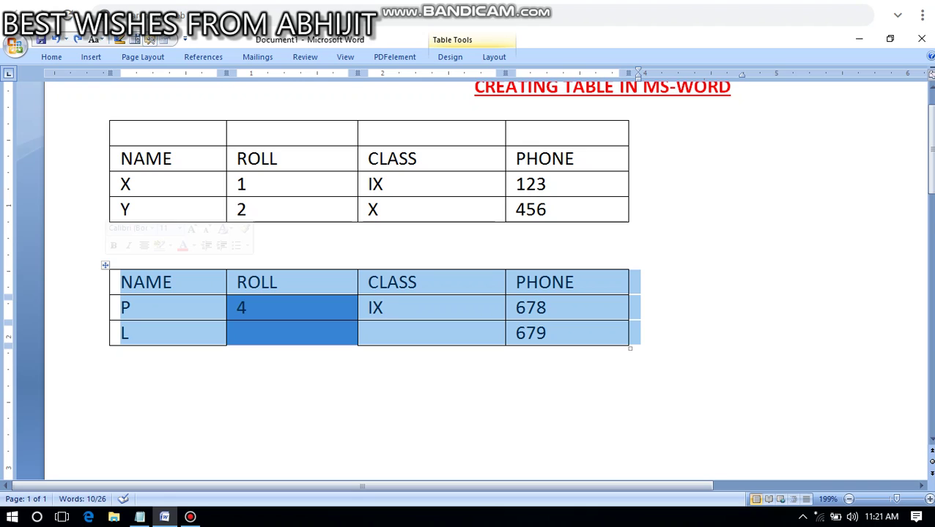
right_click(105, 265)
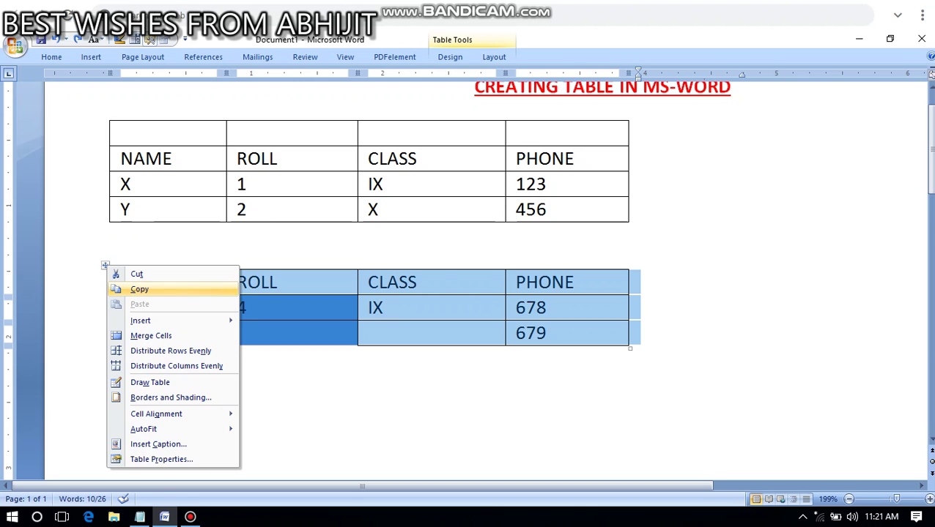
click(139, 290)
click(179, 364)
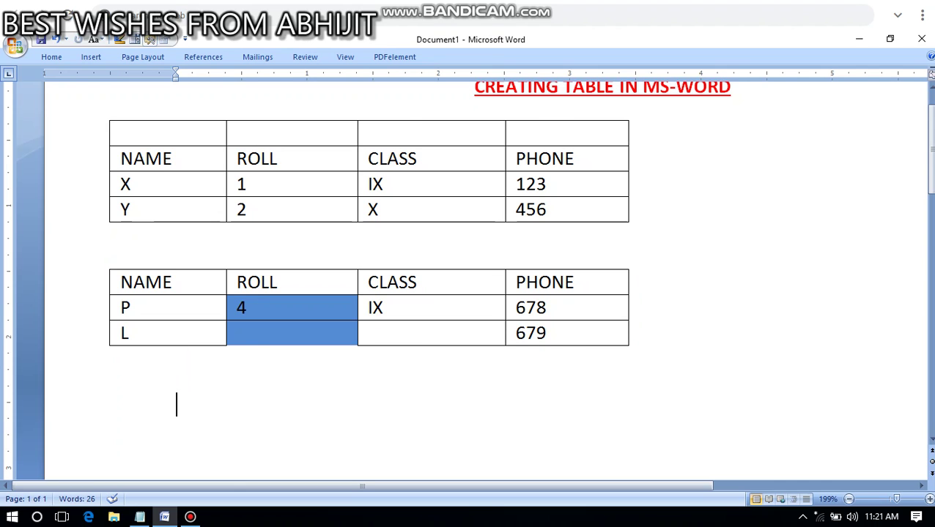
key(ctrl+v)
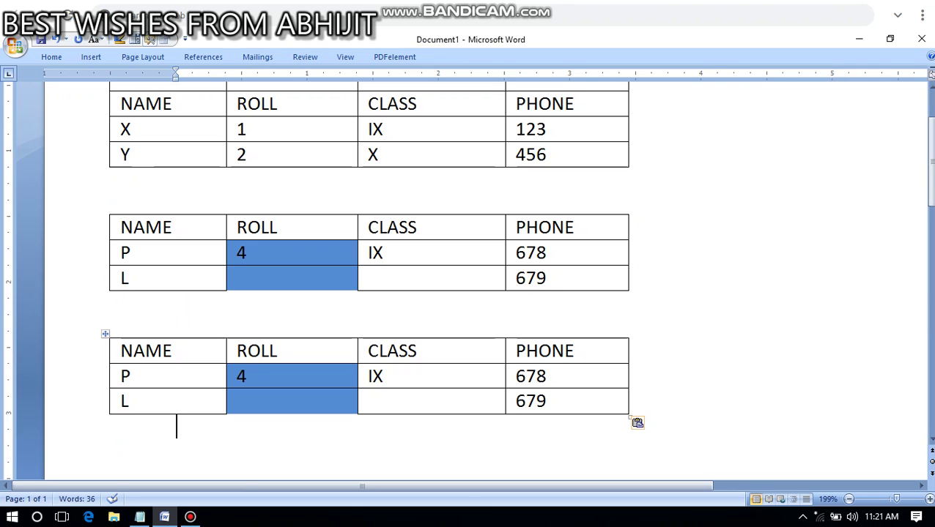
click(105, 334)
drag(105, 334, 262, 309)
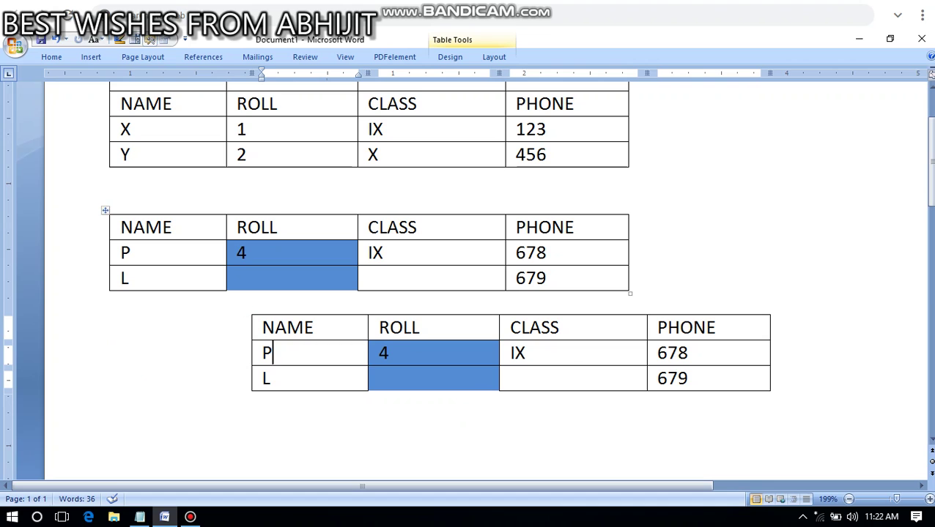
Switch to Notepad and review the Chapter 7 list of table topics, from inserting a table to copying and moving one.
click(139, 517)
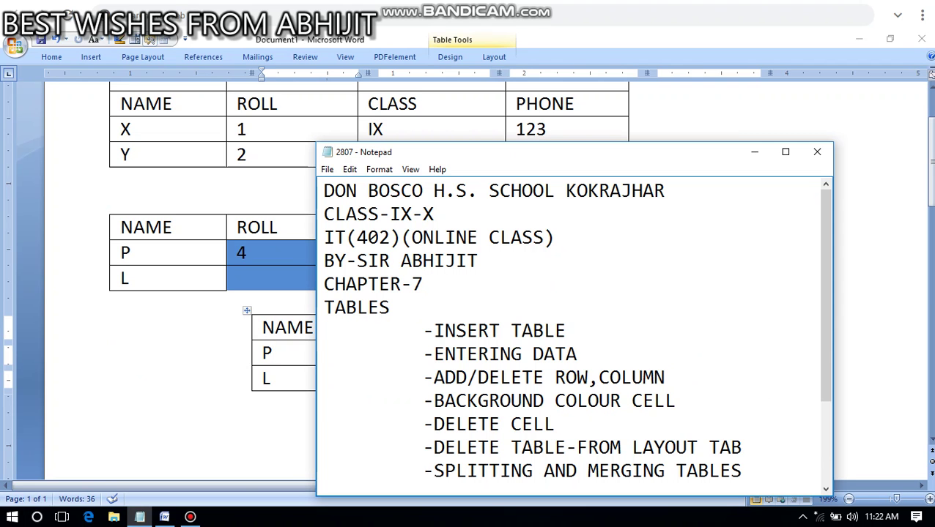
click(566, 331)
click(577, 355)
click(665, 377)
click(675, 401)
click(555, 425)
click(742, 448)
click(741, 471)
drag(826, 301, 826, 356)
scroll(575, 331, down, 1)
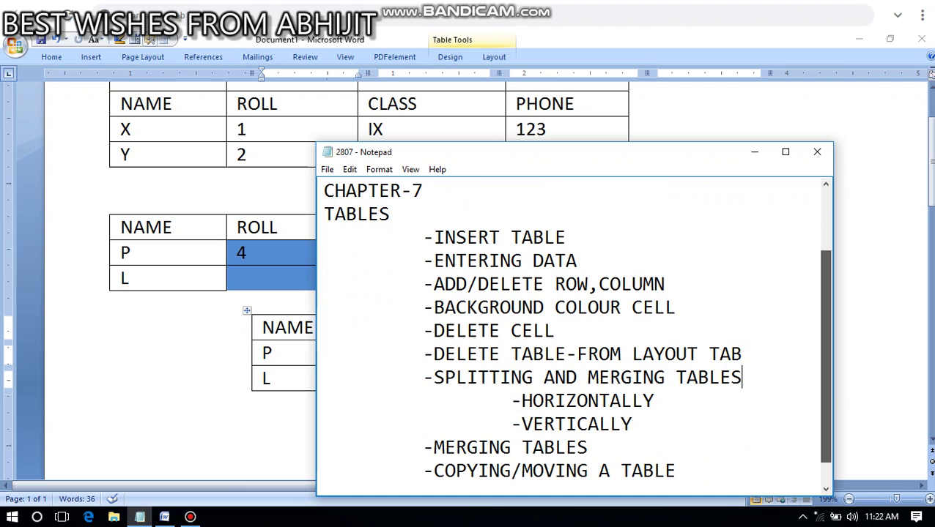
click(588, 447)
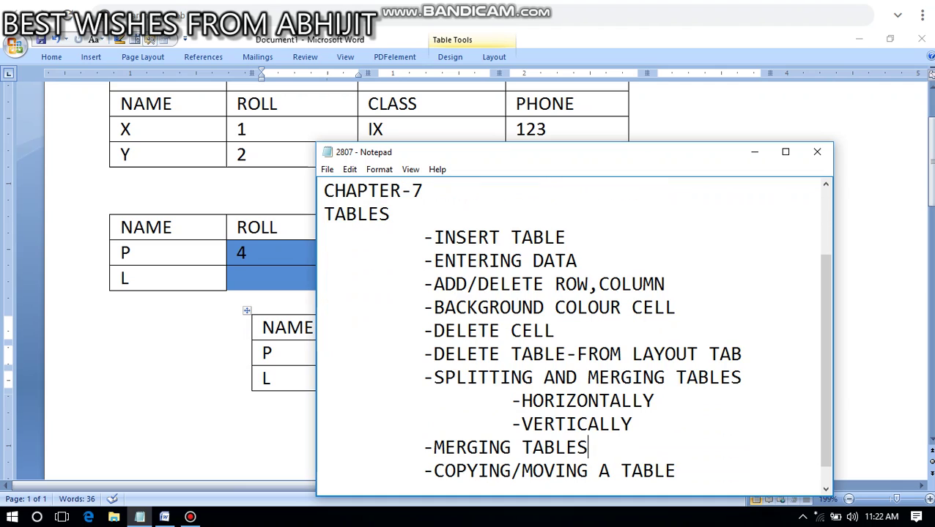
click(676, 471)
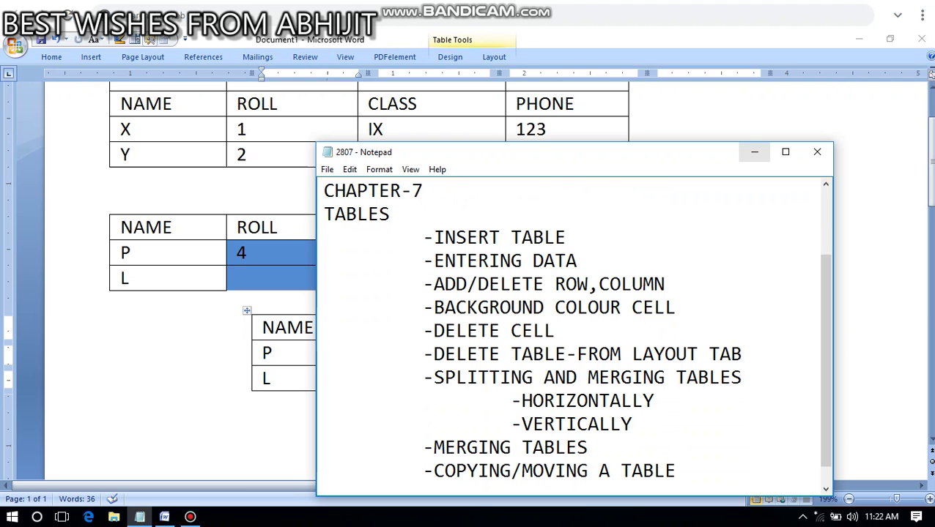
click(754, 151)
Return to the Word document and try selecting the four blank cells in the first table's top row.
click(549, 278)
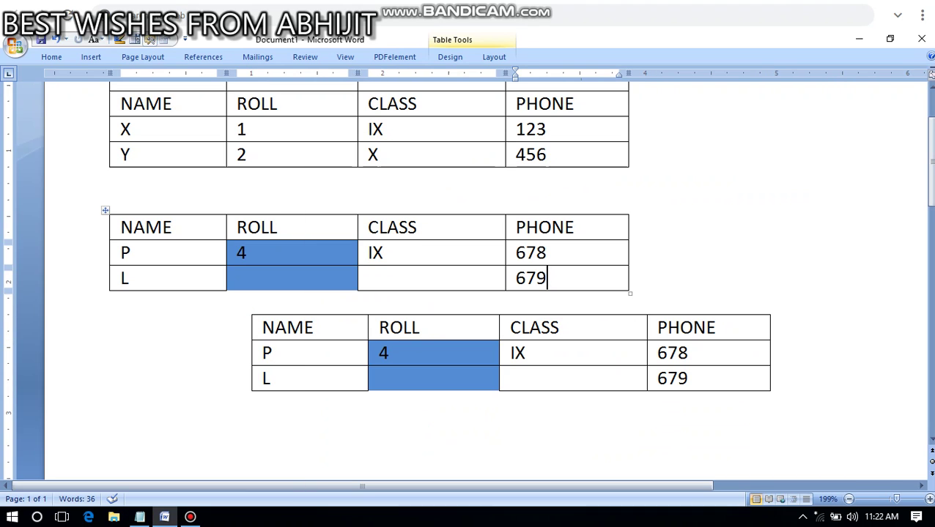
scroll(550, 279, up, 2)
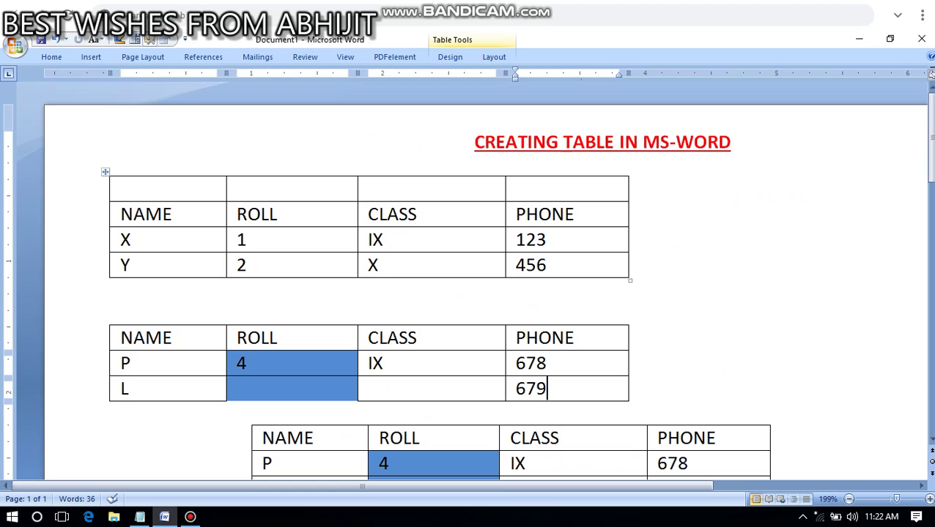
click(122, 188)
drag(122, 188, 568, 188)
click(237, 189)
drag(123, 188, 568, 188)
click(557, 189)
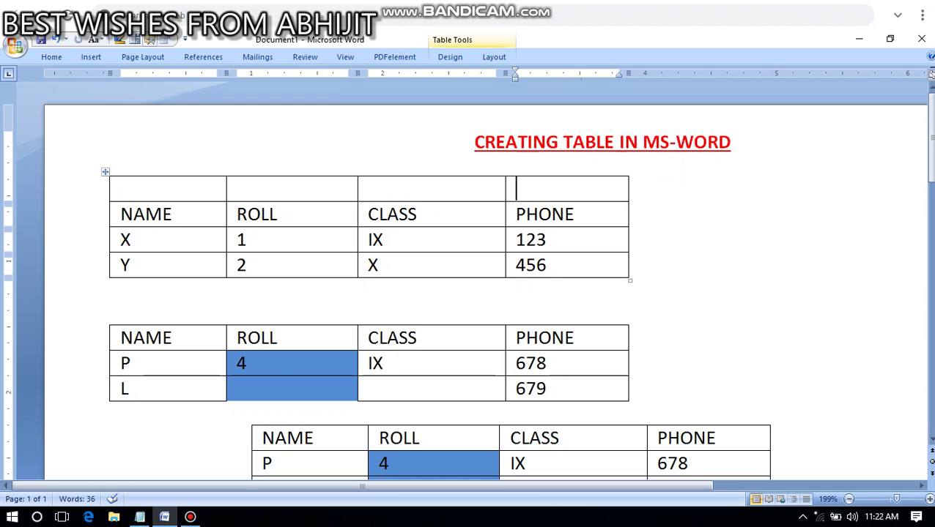
click(122, 188)
drag(121, 188, 571, 188)
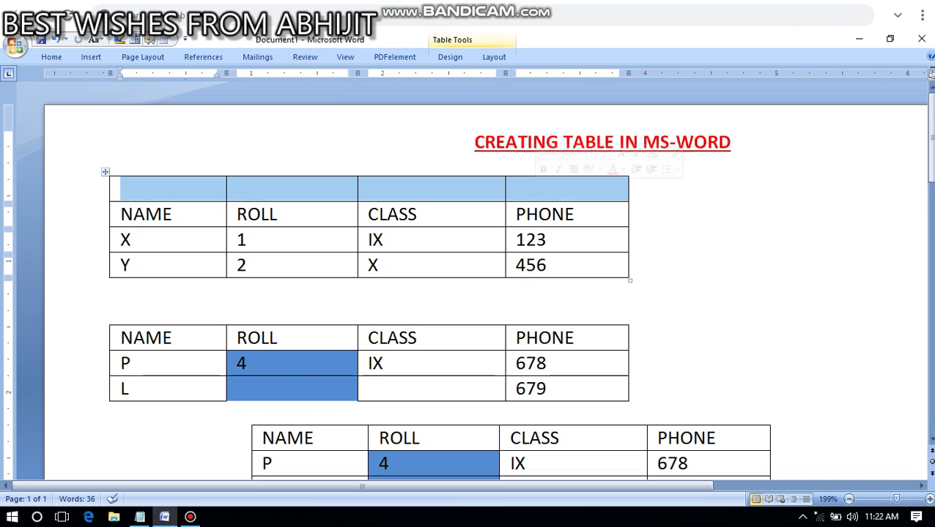
click(511, 188)
Try entering DONBOSCO in the first cell of the first table's blank top row, and erase the text.
click(122, 188)
text(DONBOSCO)
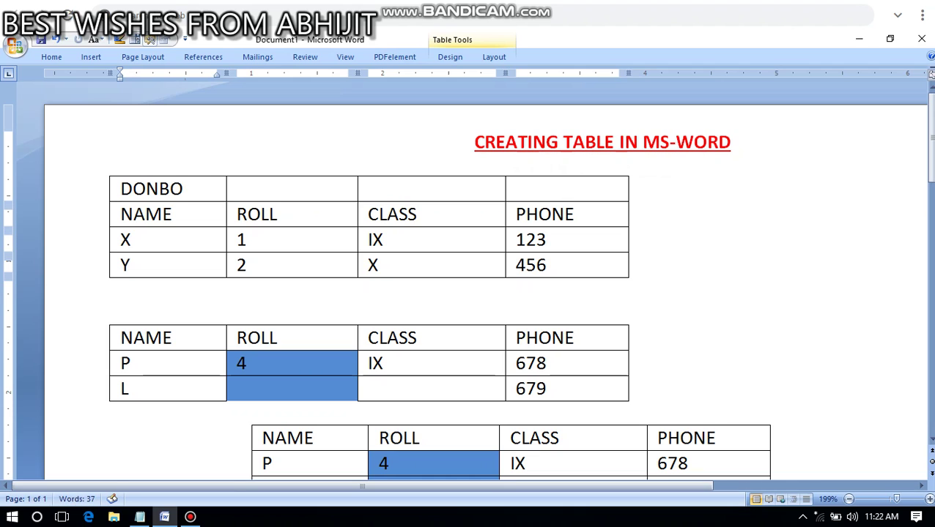
key(Tab)
key(Tab)
click(236, 189)
text(HC)
key(BackSpace)
text(S)
key(BackSpace)
key(BackSpace)
key(BackSpace)
key(BackSpace)
key(BackSpace)
key(BackSpace)
key(BackSpace)
key(BackSpace)
key(BackSpace)
key(BackSpace)
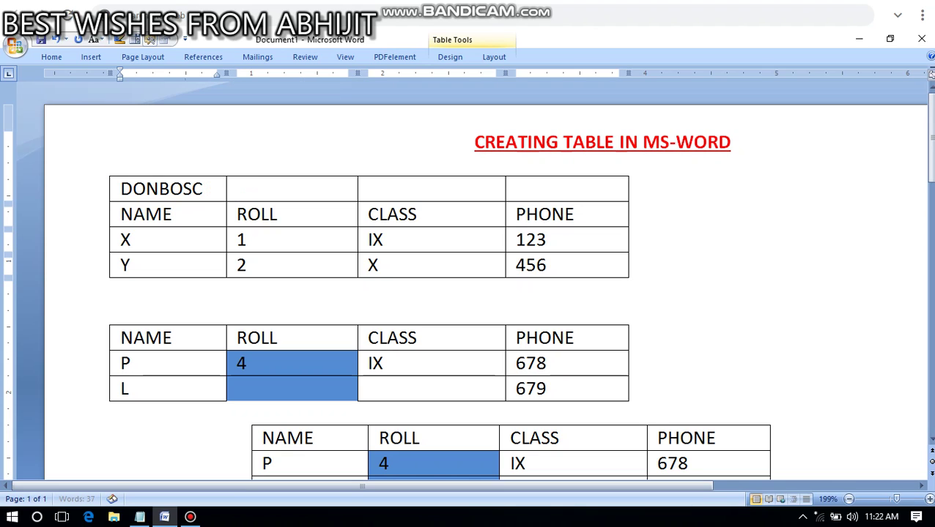
key(BackSpace)
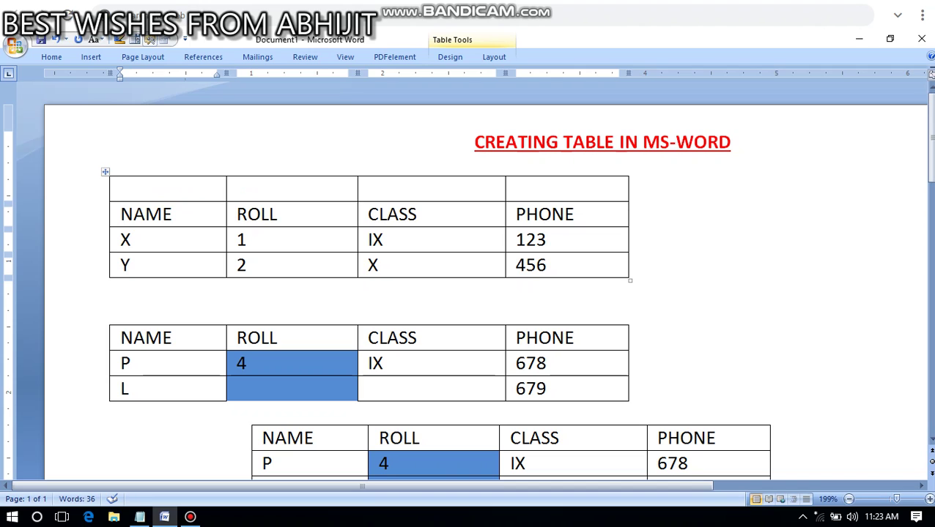
Try extending the selection cell by cell across the first table's blank top row, and clear the selection.
key(shift+Right)
key(shift+Right)
key(shift+Right)
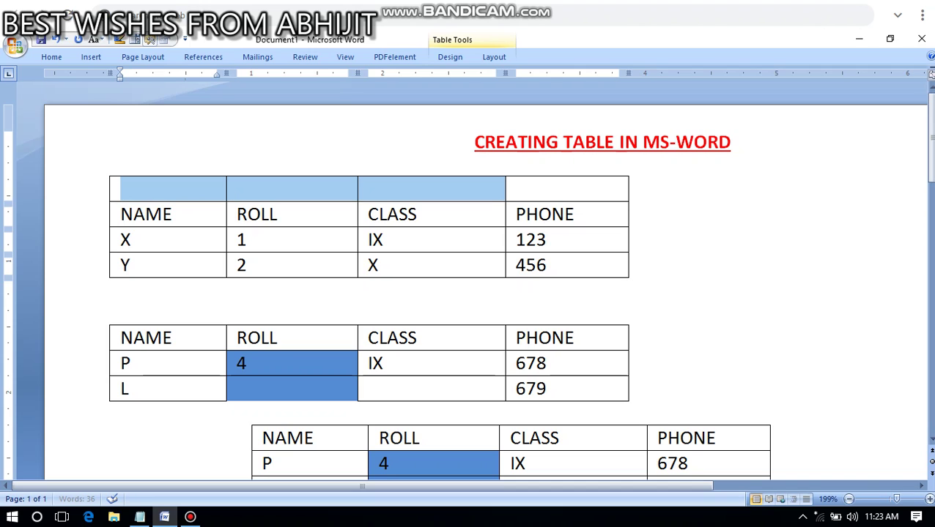
key(shift+Right)
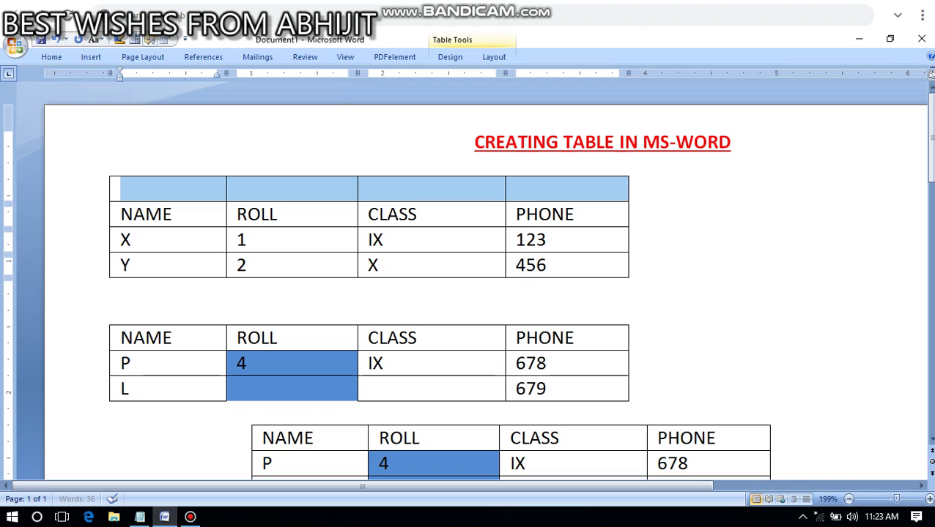
key(shift+Left)
key(shift+Left)
key(shift+Left)
key(shift+Right)
key(shift+Right)
drag(454, 189, 529, 189)
click(529, 189)
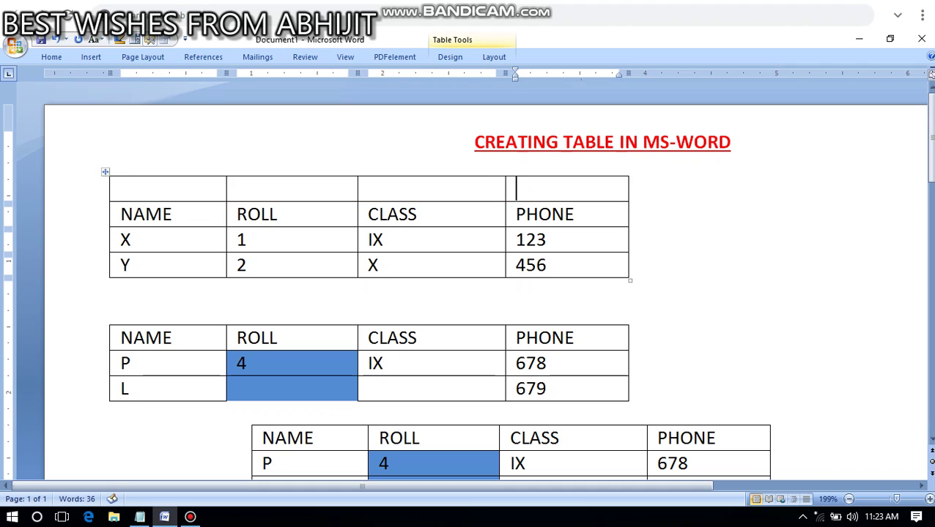
Merge the four blank cells in the first table's top row into a single cell.
click(122, 189)
drag(507, 190, 550, 191)
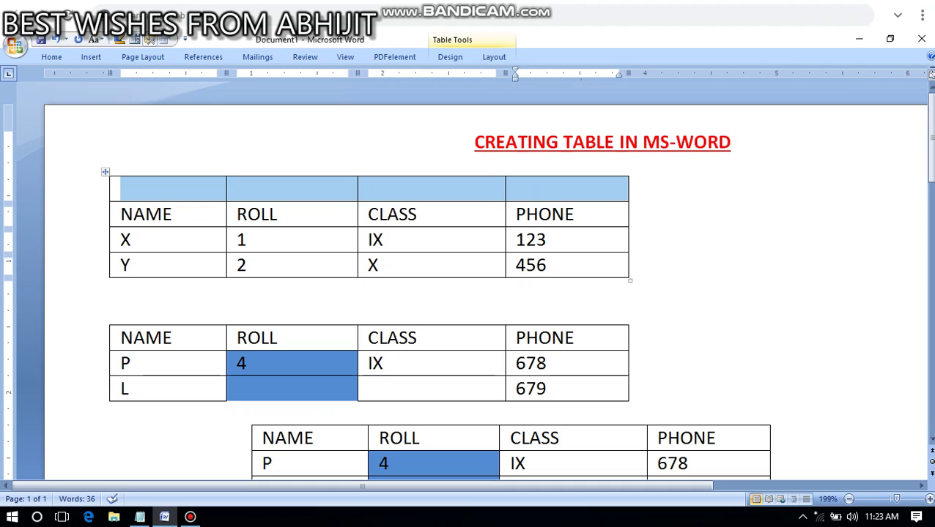
click(567, 190)
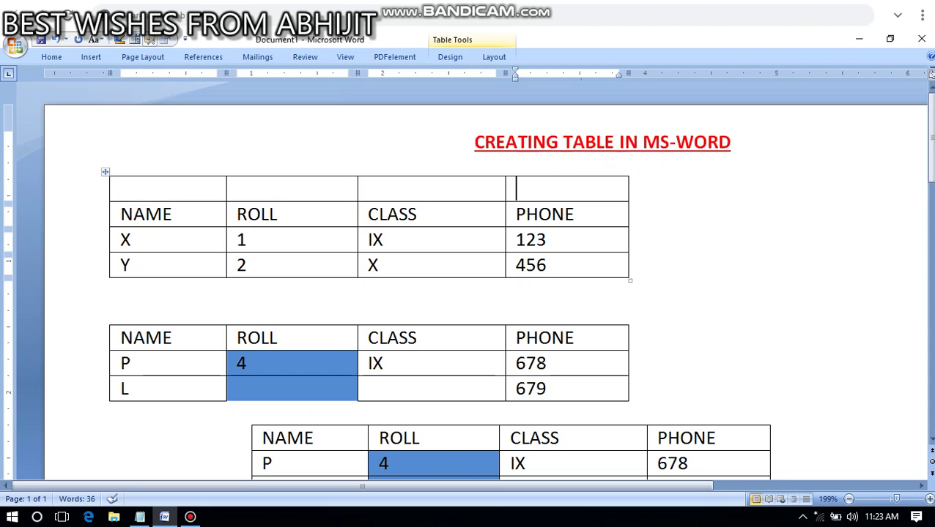
drag(136, 190, 605, 190)
right_click(582, 187)
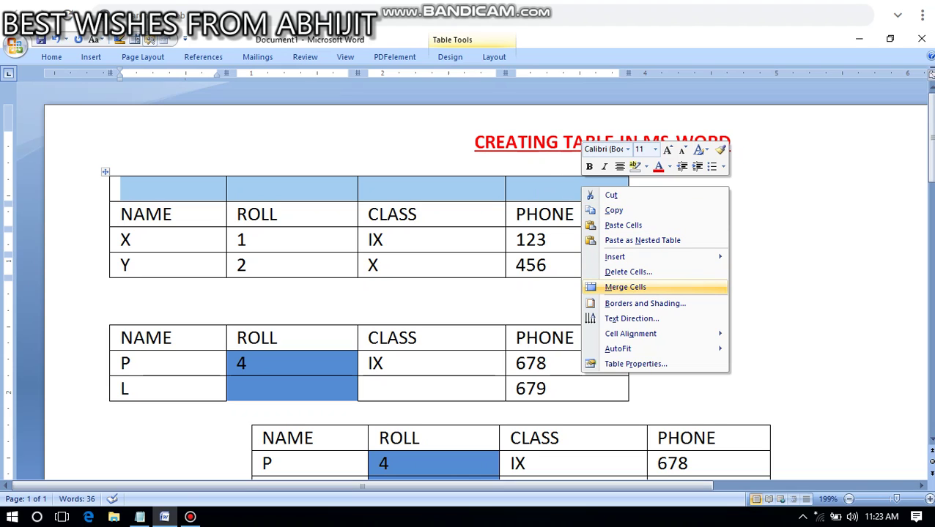
click(625, 287)
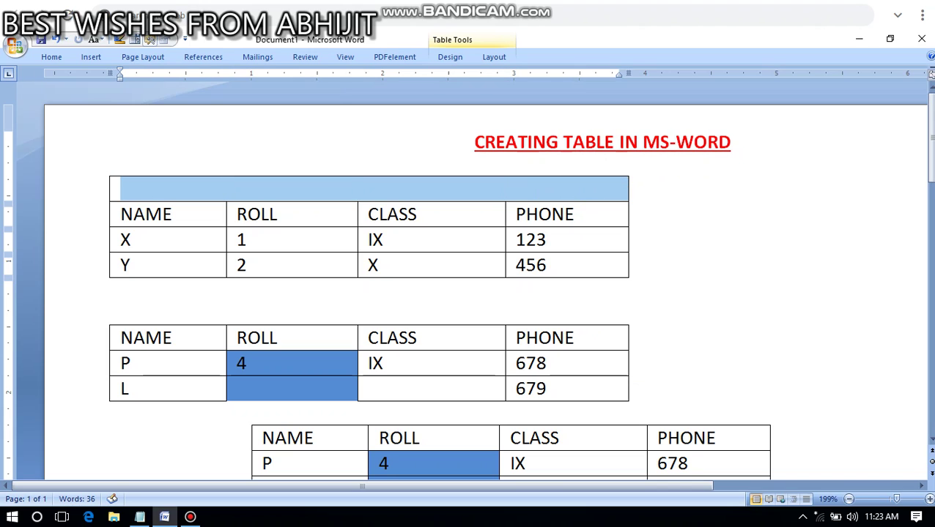
Enter DON BOSCO H.S. SCHOOL KOKRAJHAR in the merged top row of the first table.
click(121, 189)
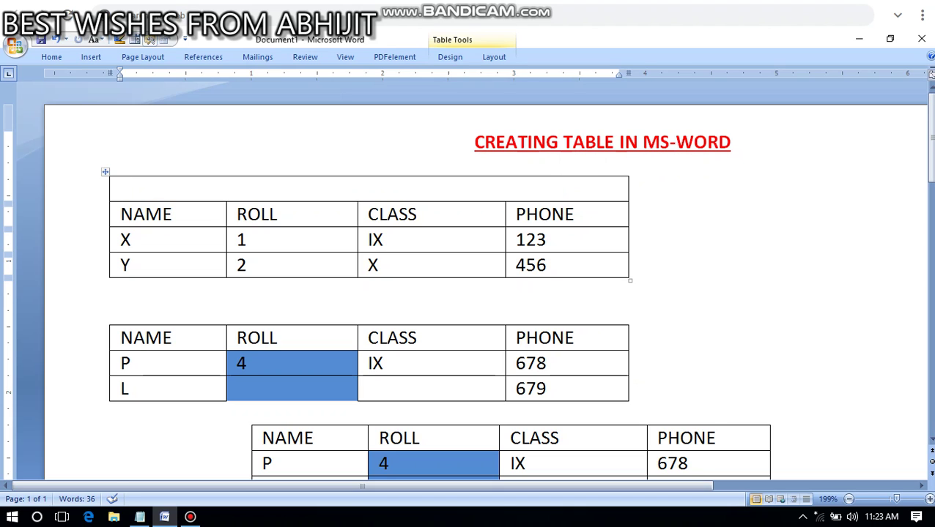
text(DON BOS)
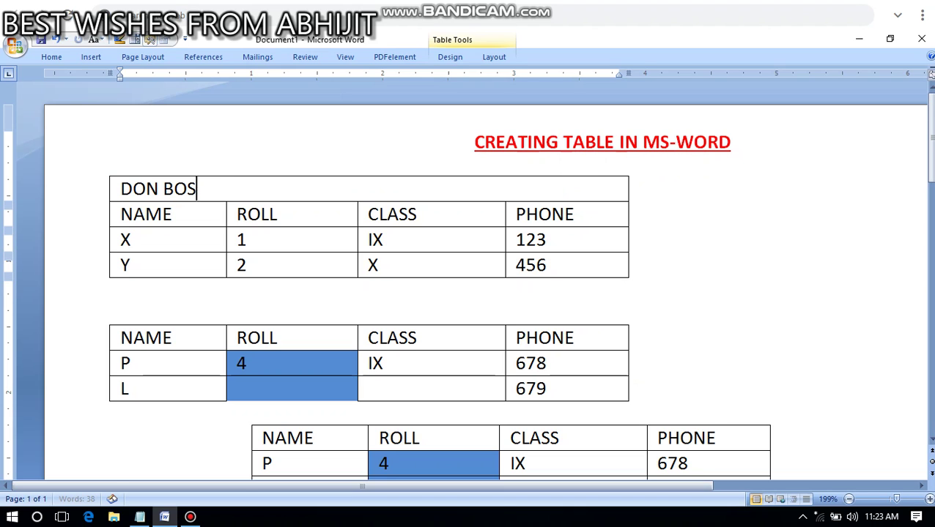
text(CO H.S.)
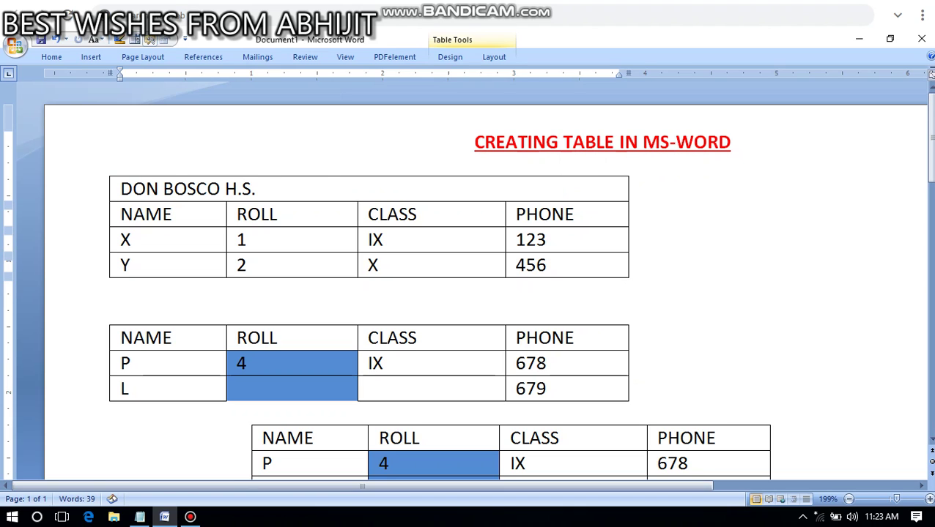
text( SCHOOL KOK)
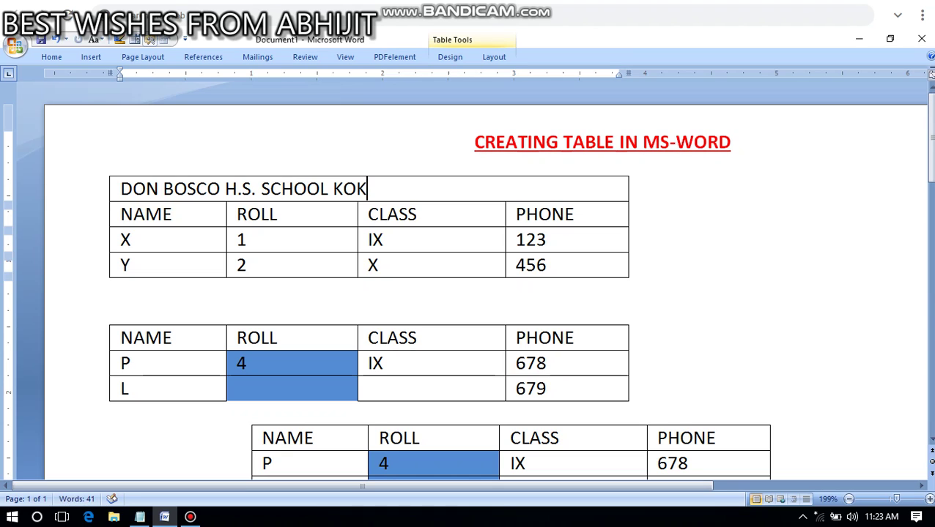
text(RAJHAR)
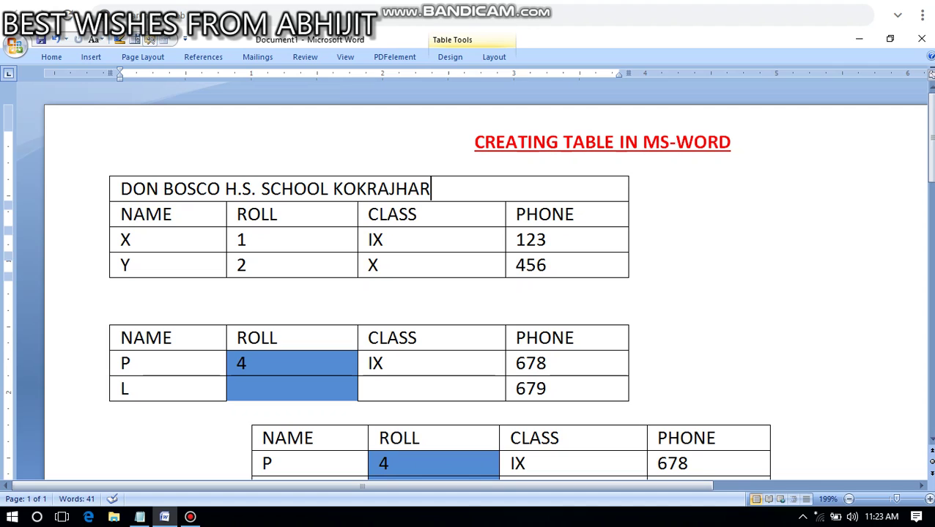
Centre the school name in the first table's title row, and make it bold and underlined.
drag(121, 189, 431, 188)
click(51, 57)
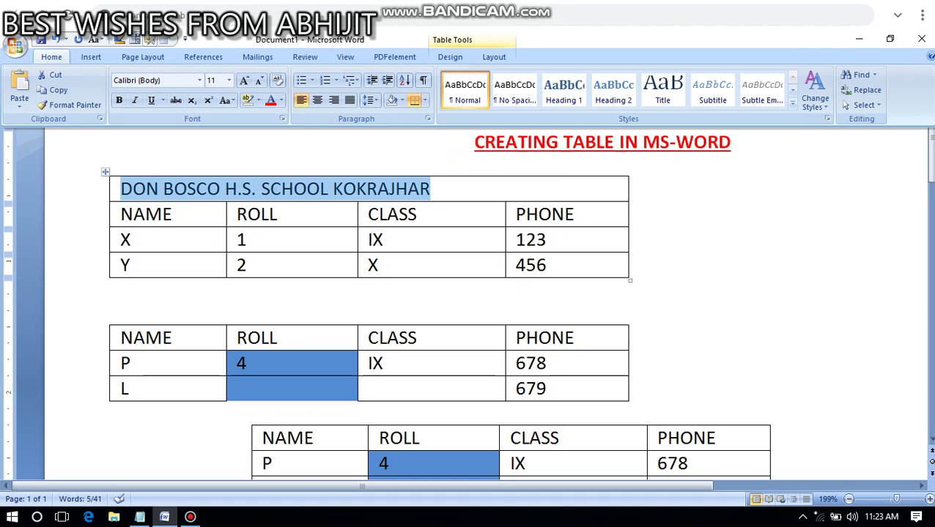
click(317, 99)
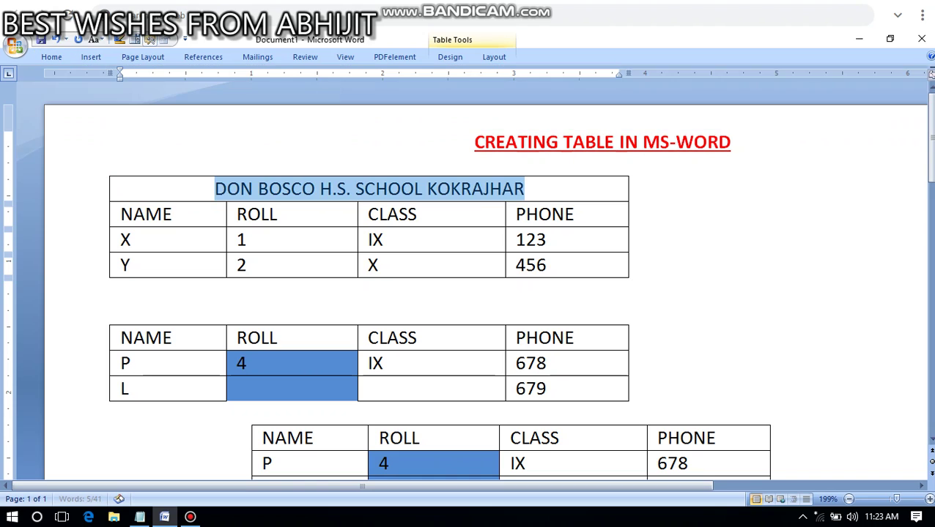
click(51, 57)
click(119, 96)
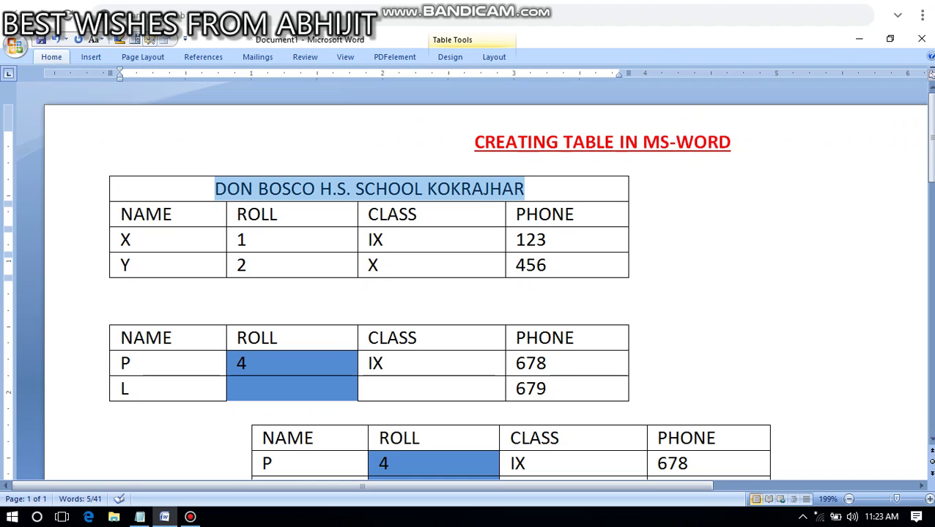
click(51, 56)
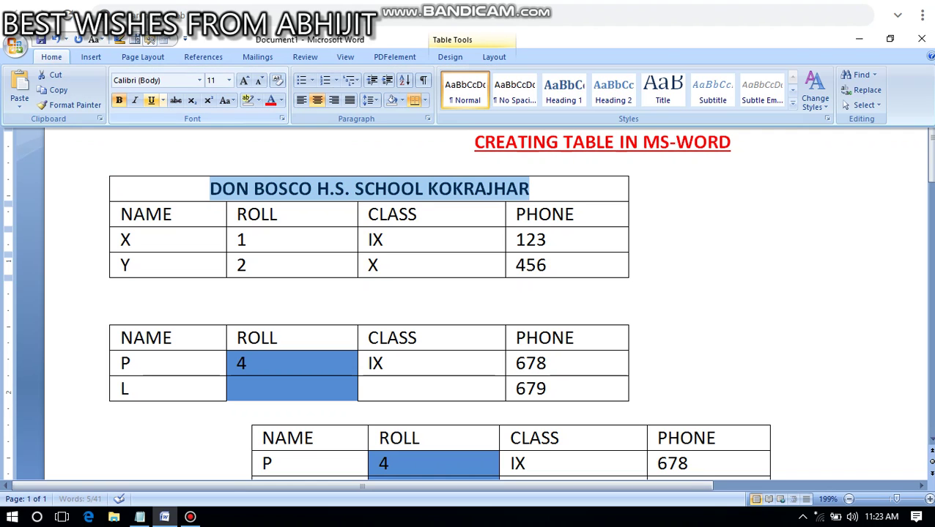
click(137, 95)
click(416, 214)
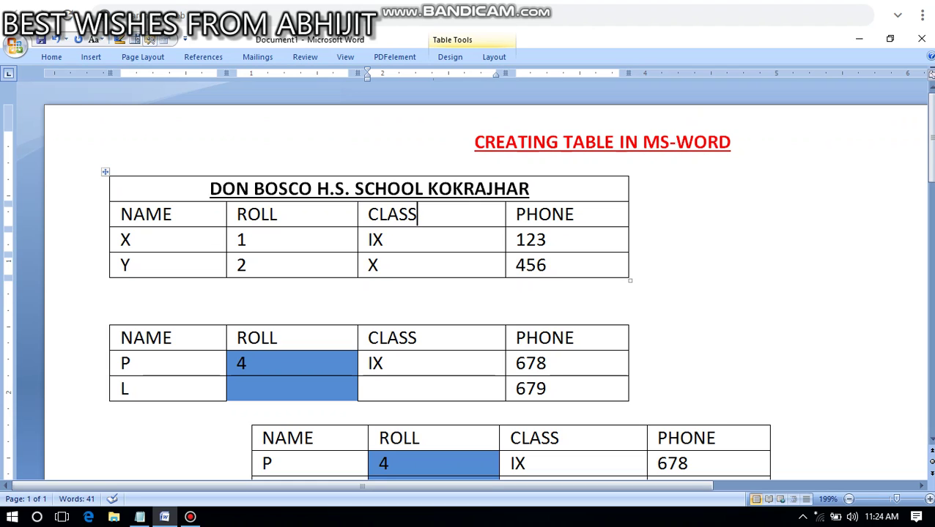
Insert a blank column after the PHONE column at the end of the first table.
click(634, 176)
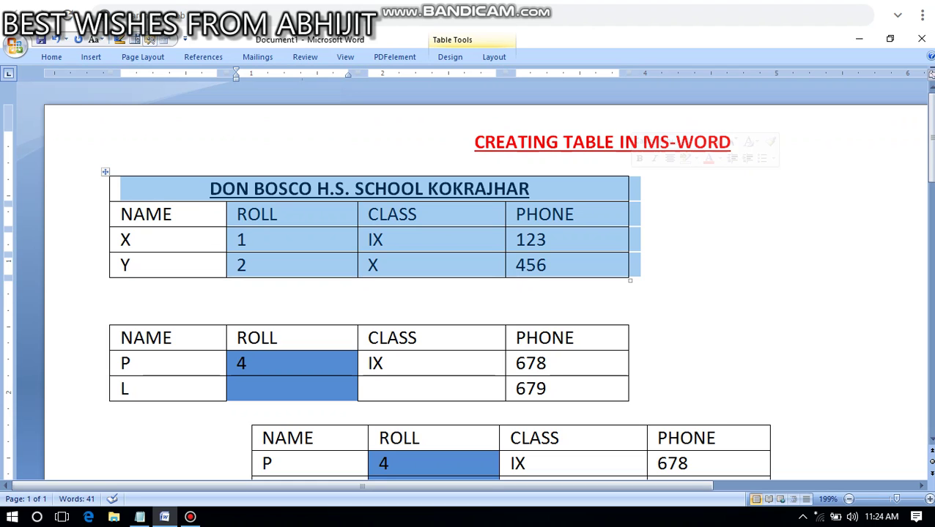
click(637, 188)
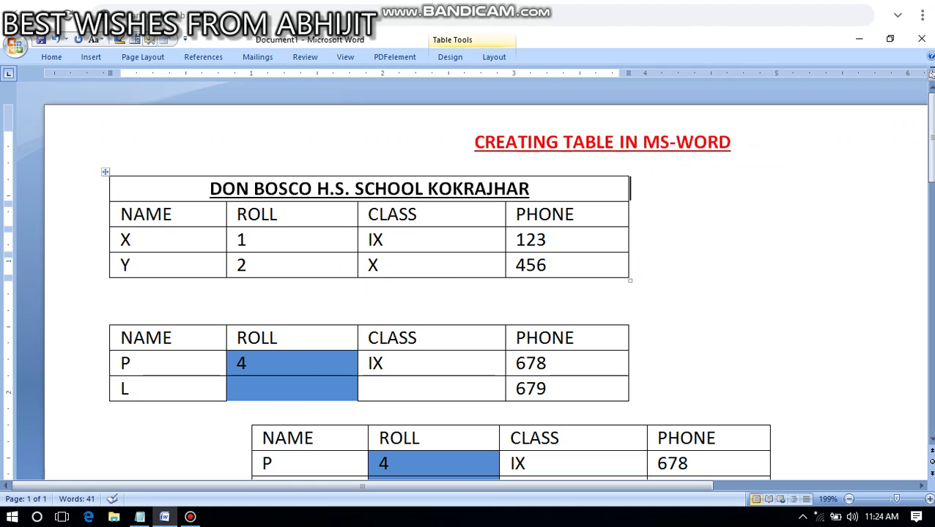
click(625, 142)
click(631, 174)
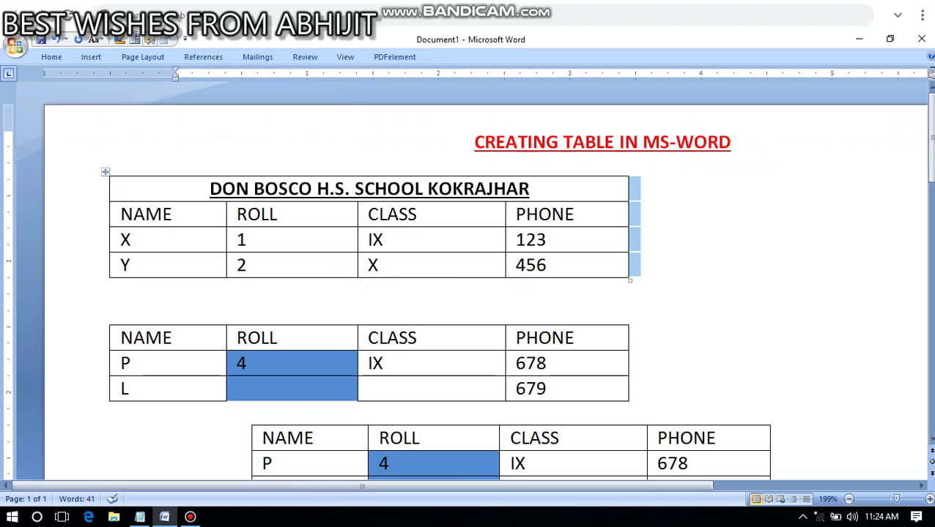
right_click(631, 174)
mouse_move(667, 231)
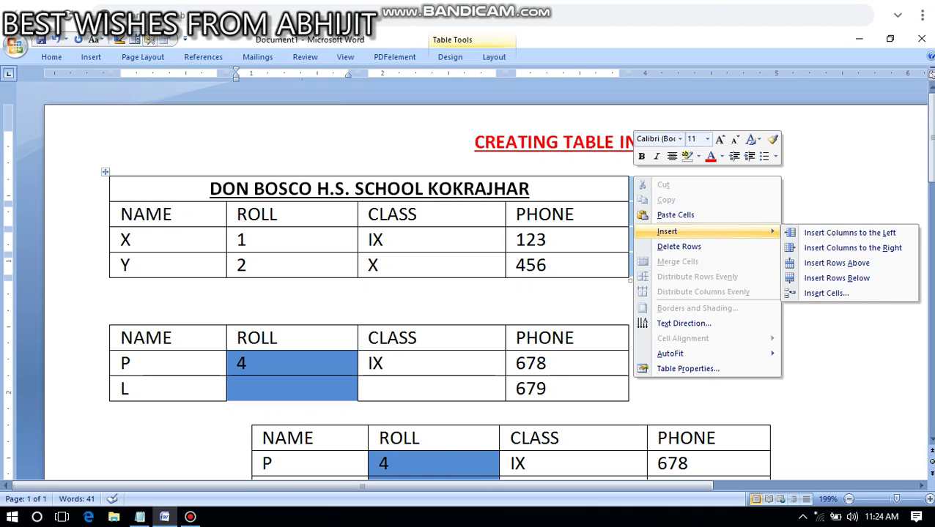
click(849, 232)
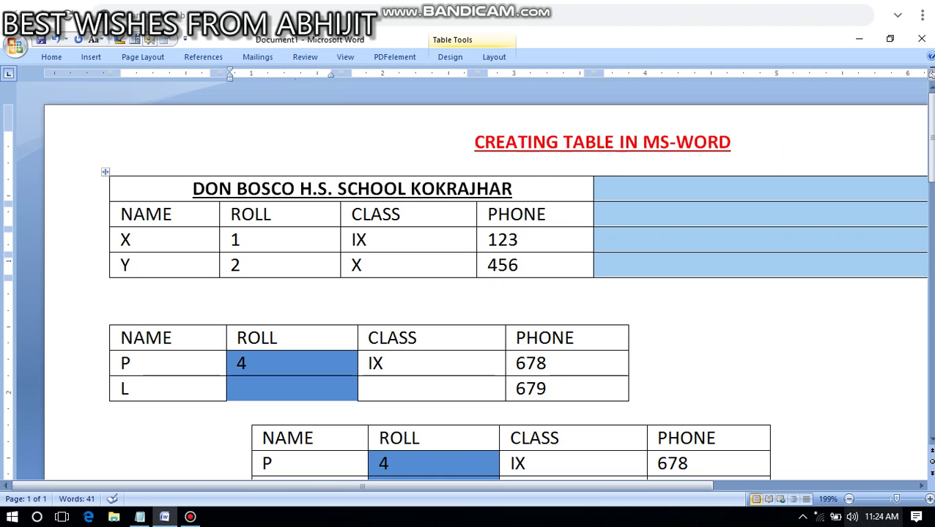
Try entering SDFSDF and CELL in the new column's top cell, and erase the text.
drag(362, 487, 497, 486)
click(639, 189)
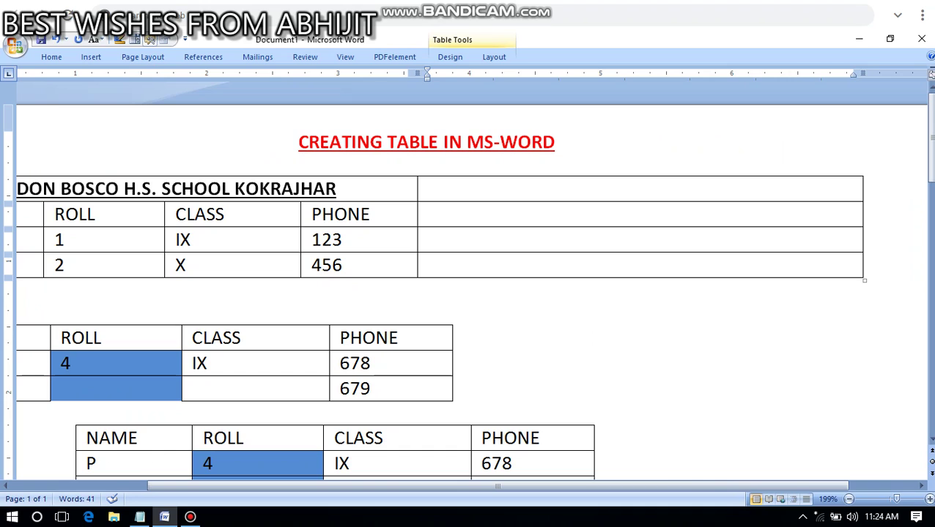
text(SDFSDF)
key(BackSpace)
key(BackSpace)
key(BackSpace)
key(BackSpace)
key(BackSpace)
key(BackSpace)
text(CELL)
key(BackSpace)
key(BackSpace)
key(BackSpace)
key(BackSpace)
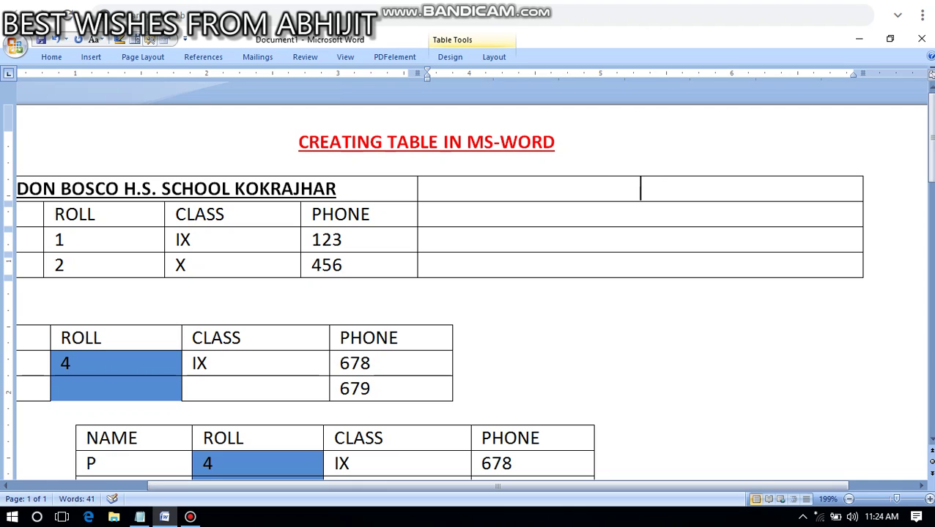
text(CELL)
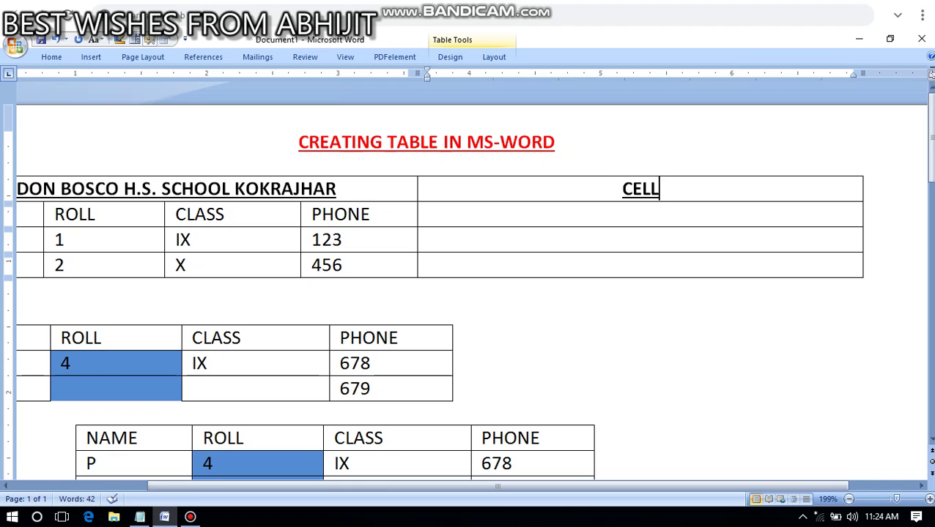
key(BackSpace)
key(BackSpace)
key(BackSpace)
key(BackSpace)
Remove the centring from the new column's top cell and enter GENDER as its heading.
key(BackSpace)
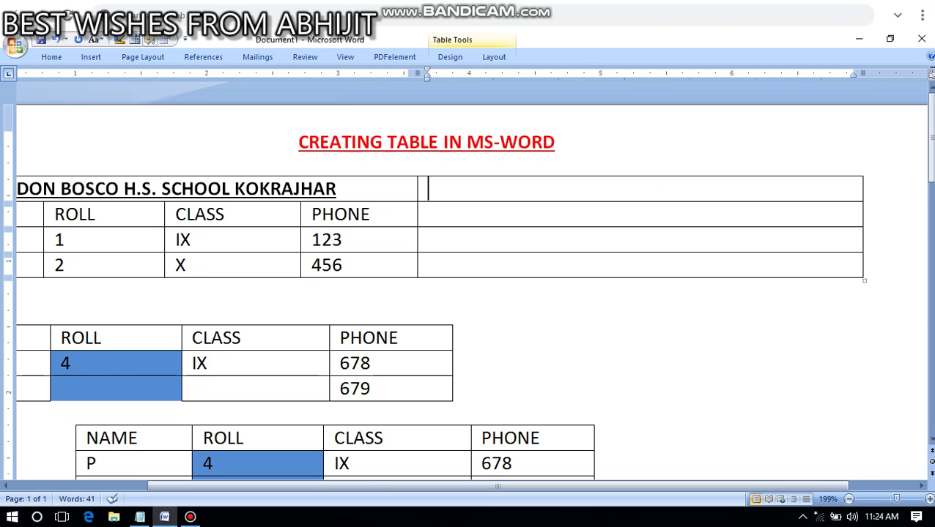
text(GENDER)
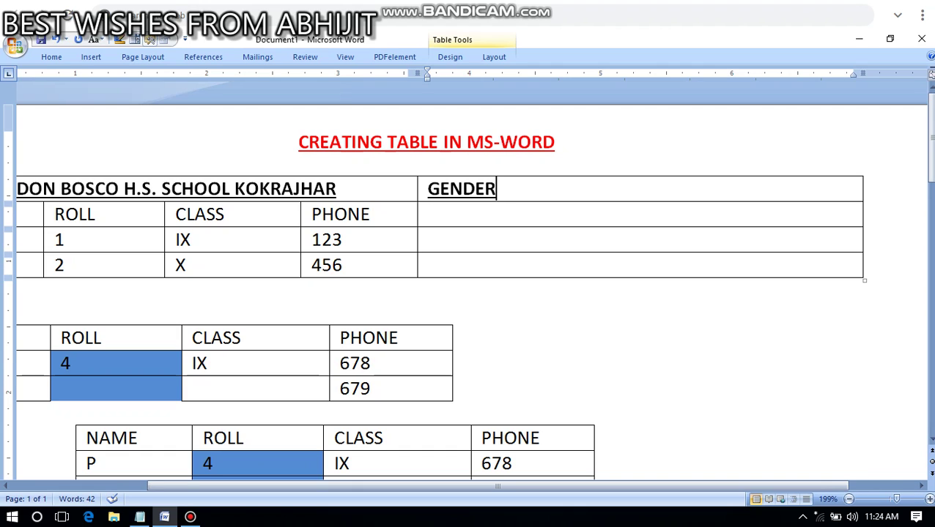
key(Down)
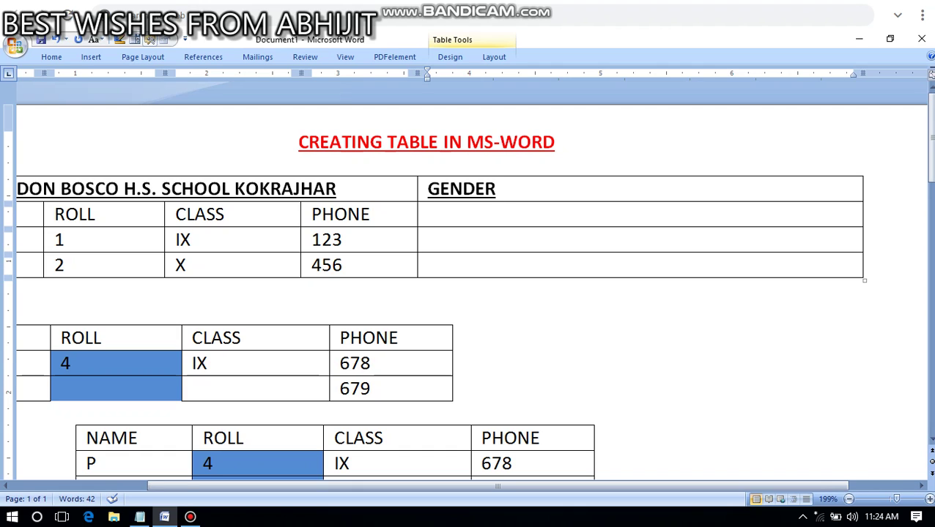
Split the blank cell directly below GENDER into 2 columns and 1 row.
right_click(600, 215)
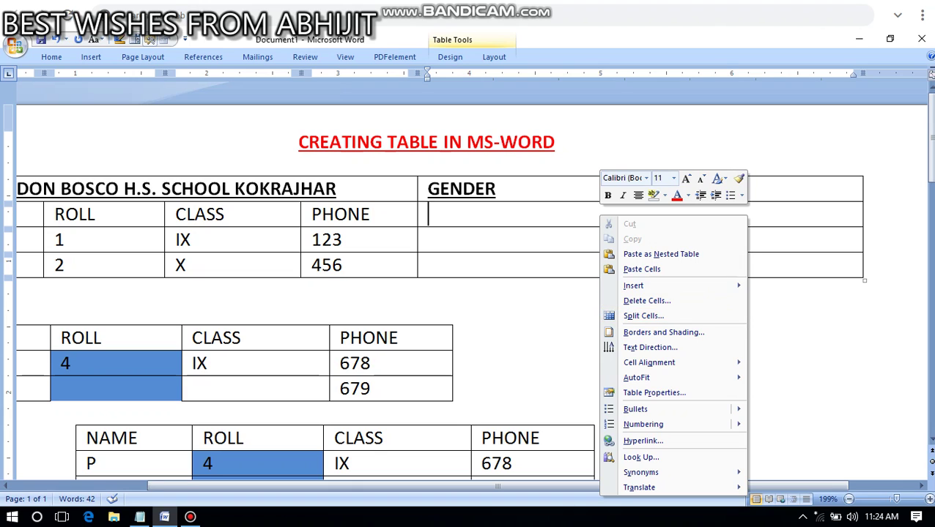
click(540, 219)
right_click(540, 219)
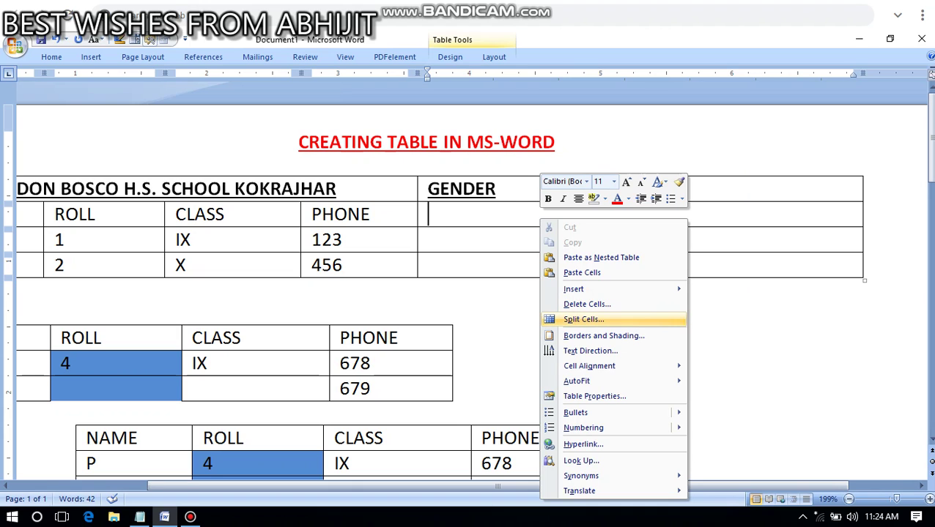
click(584, 320)
drag(459, 220, 720, 220)
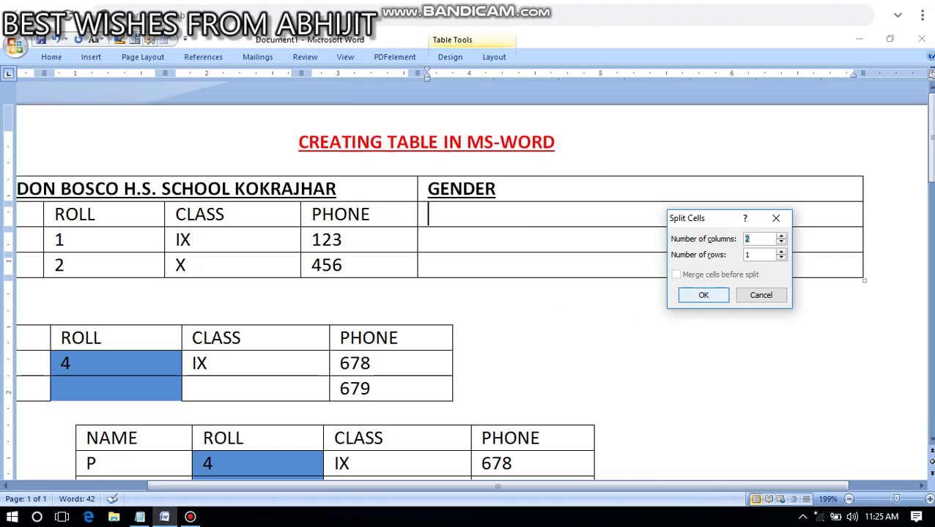
key(Return)
Enter MALE and FEMALE in the two split cells below GENDER.
click(429, 214)
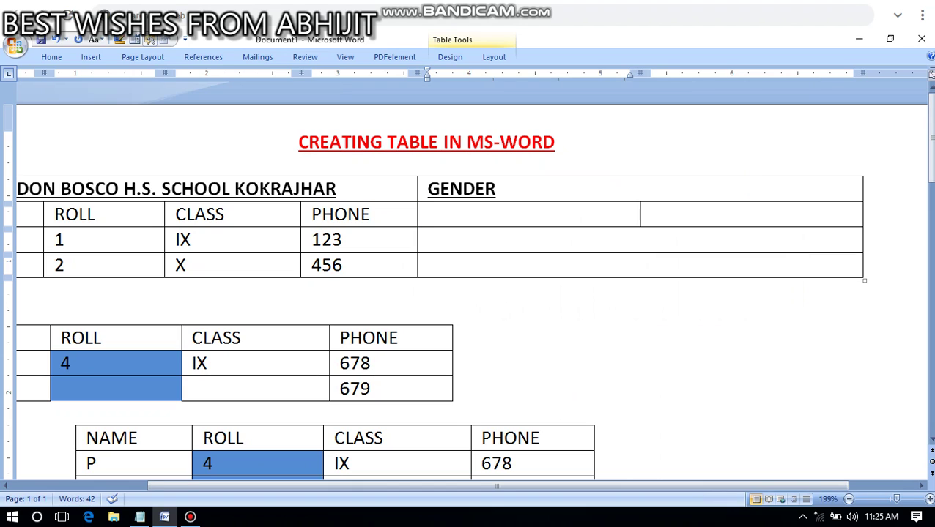
text(MALE)
key(Tab)
text(FEMALE)
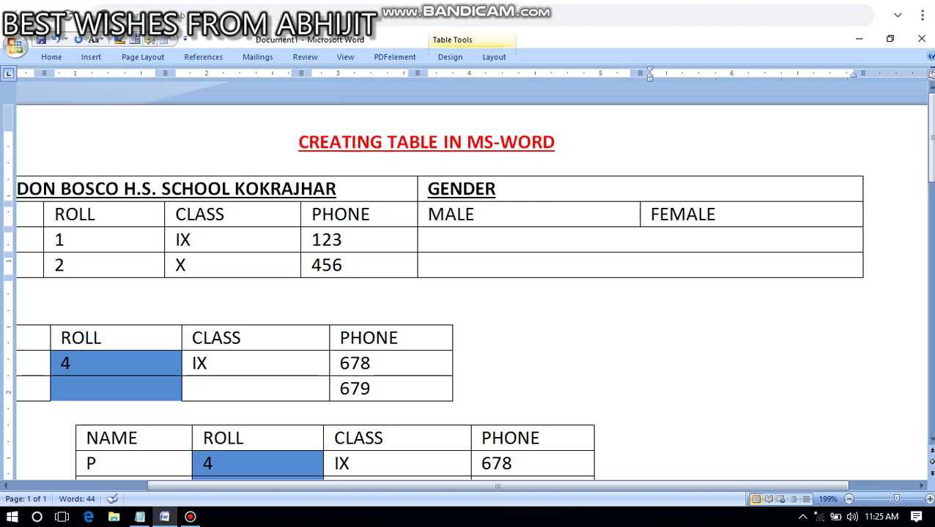
Undo the MALE and FEMALE entries and the two-column split below GENDER.
key(ctrl+z)
key(ctrl+z)
key(ctrl+z)
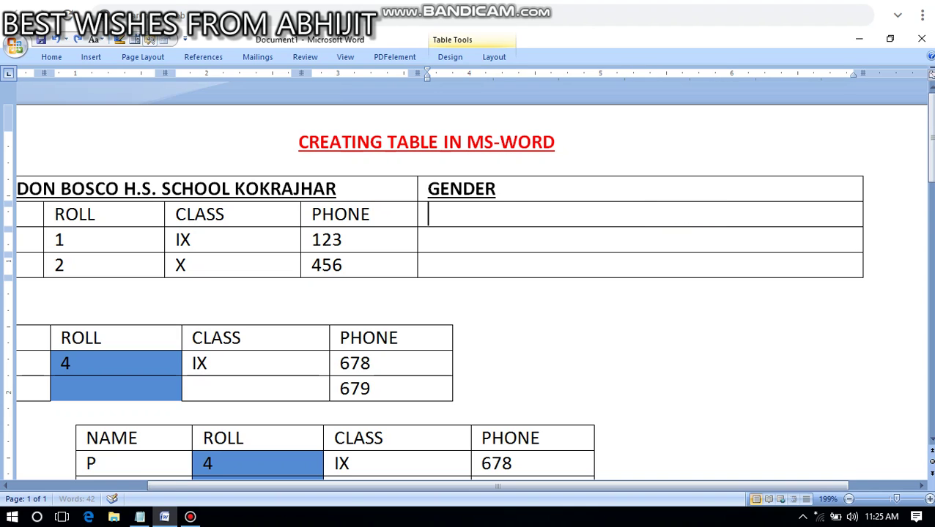
Split the blank cell below GENDER into 3 columns and 1 row, and place the cursor in the first resulting cell.
right_click(583, 215)
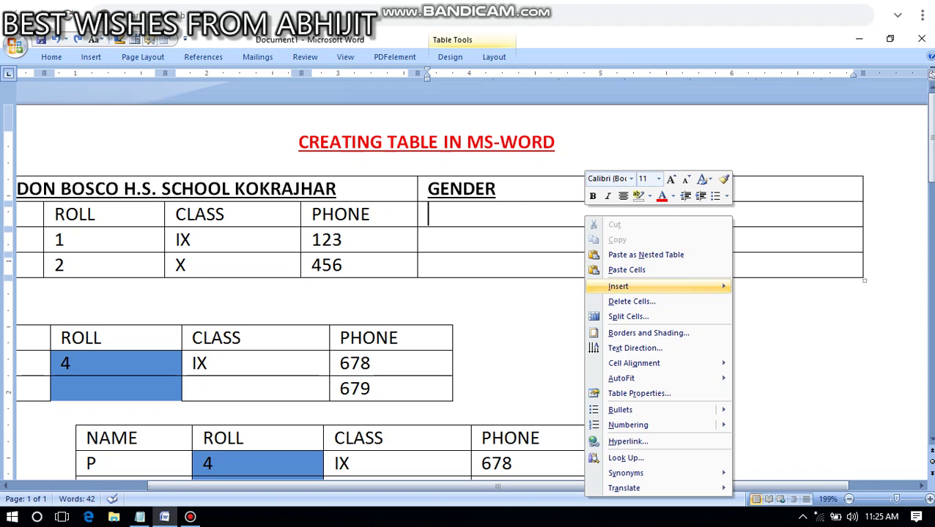
click(628, 316)
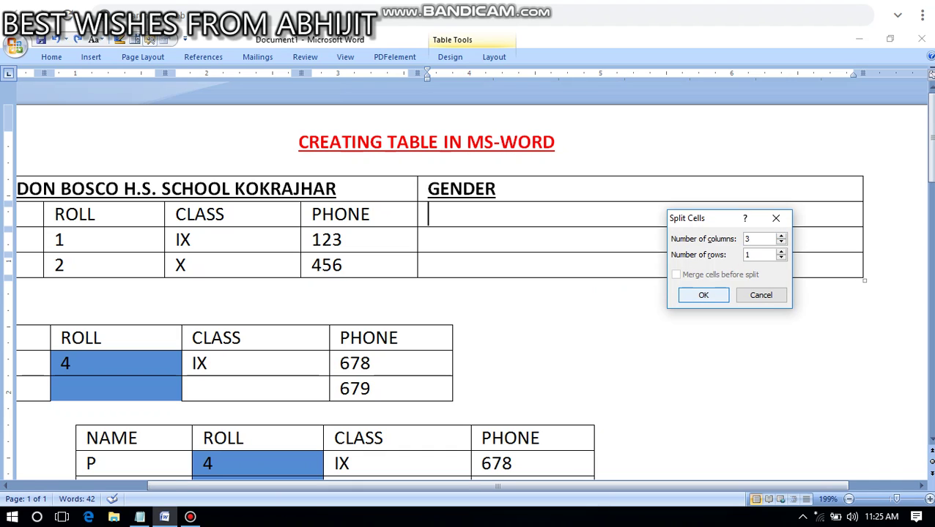
key(Return)
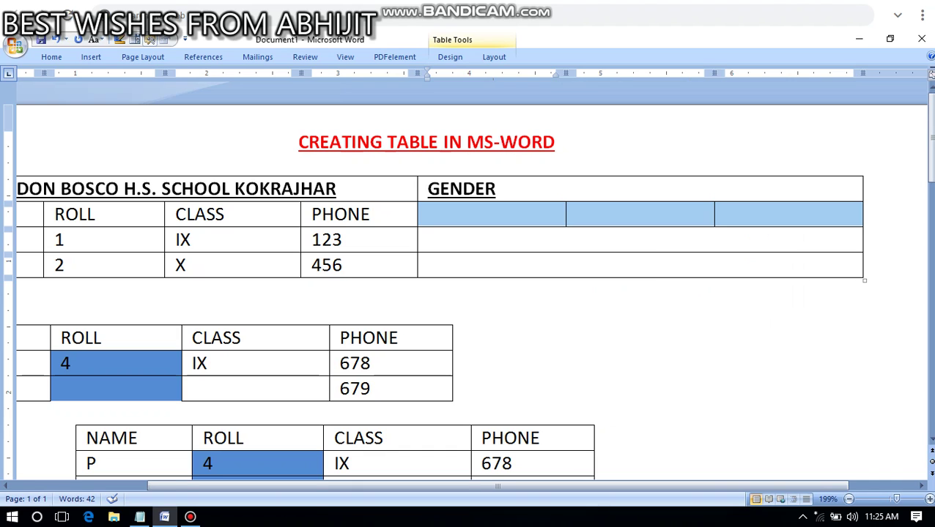
click(430, 214)
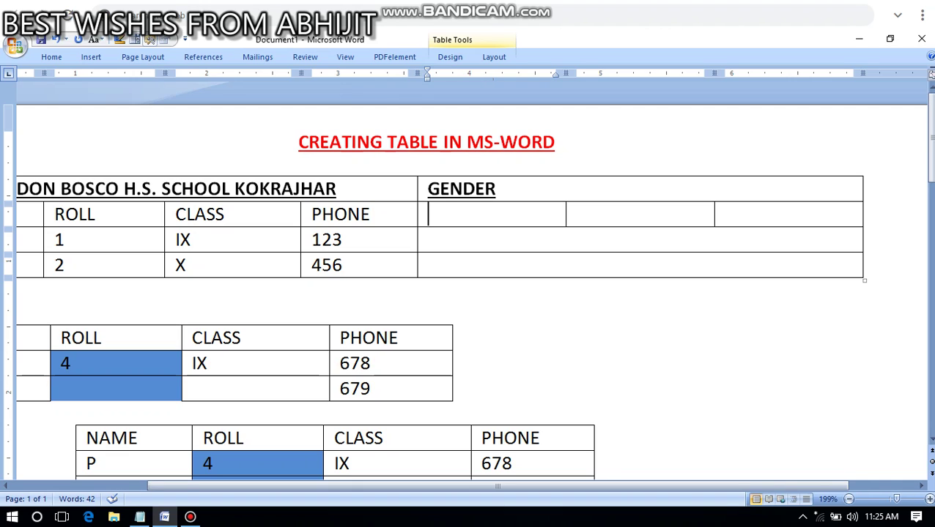
Enter MALE, FEMALE and TRANSGENDER in the three split cells below GENDER, and place the cursor in the blank cell beneath them.
text(MALE)
key(Tab)
text(FEMALE)
key(Tab)
text(TRANSGENDER)
click(428, 239)
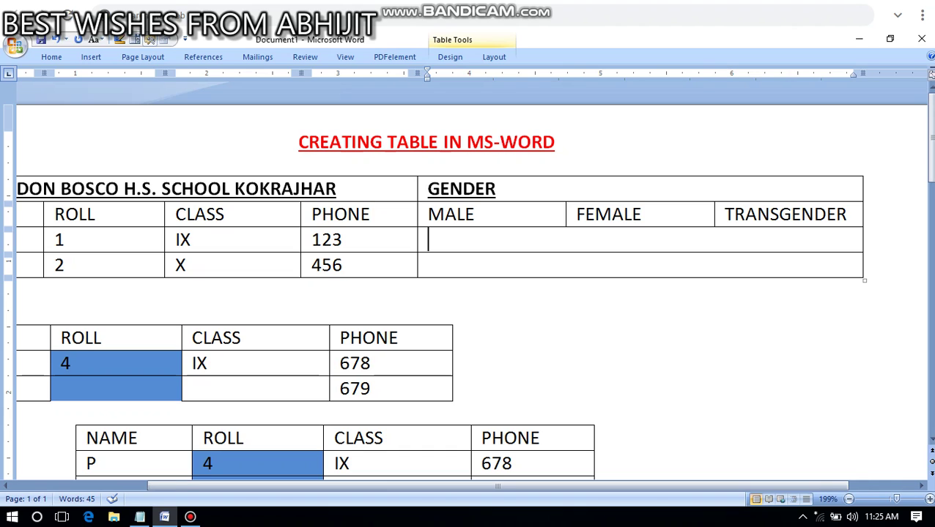
Undo the MALE, FEMALE and TRANSGENDER entries and the three-column split below GENDER.
key(ctrl+z)
key(ctrl+z)
key(ctrl+z)
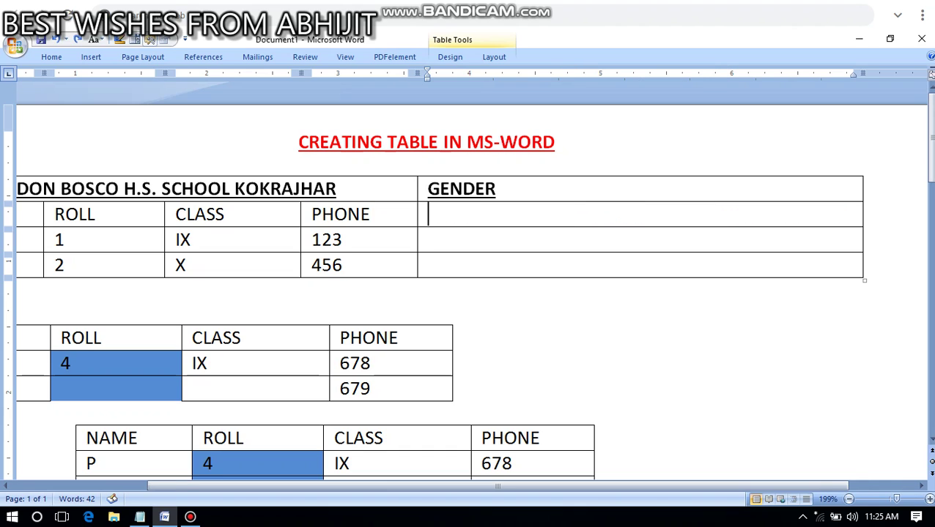
Split the blank cell directly below GENDER into 3 columns and 2 rows.
right_click(561, 217)
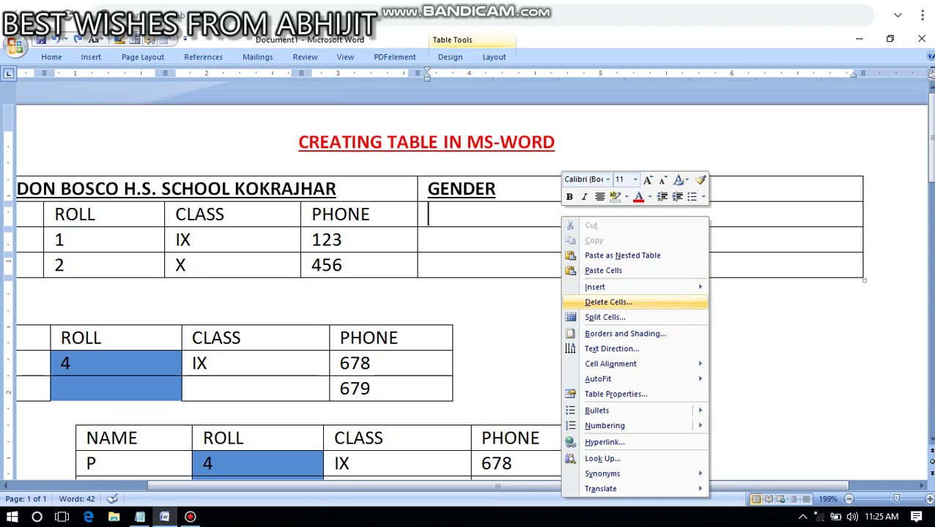
click(605, 317)
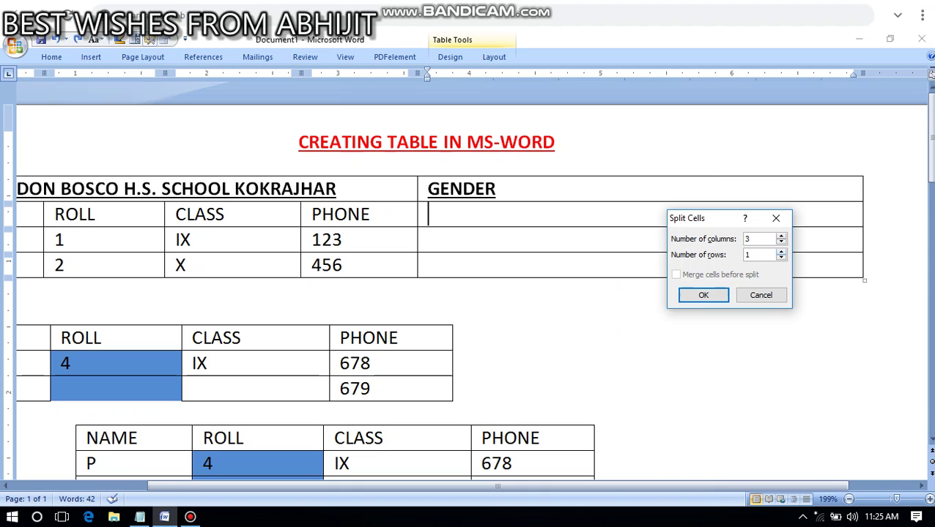
click(703, 294)
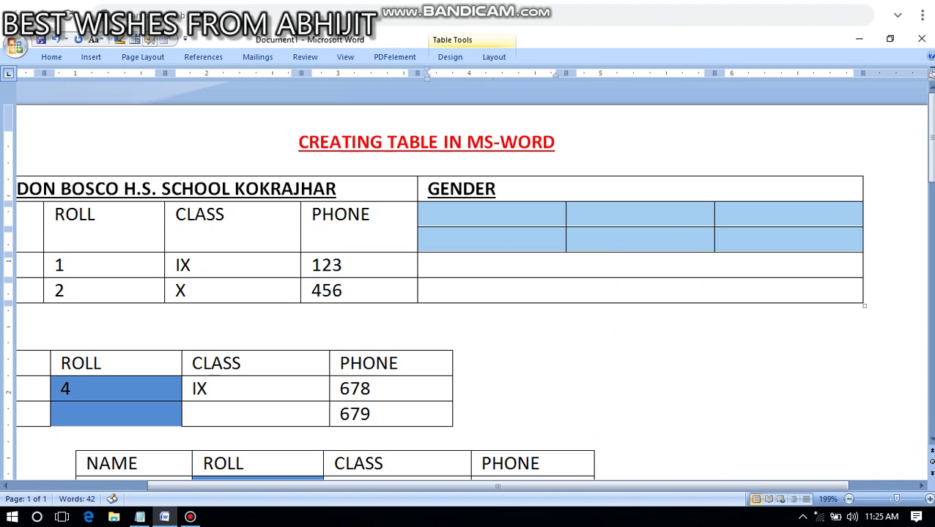
click(615, 216)
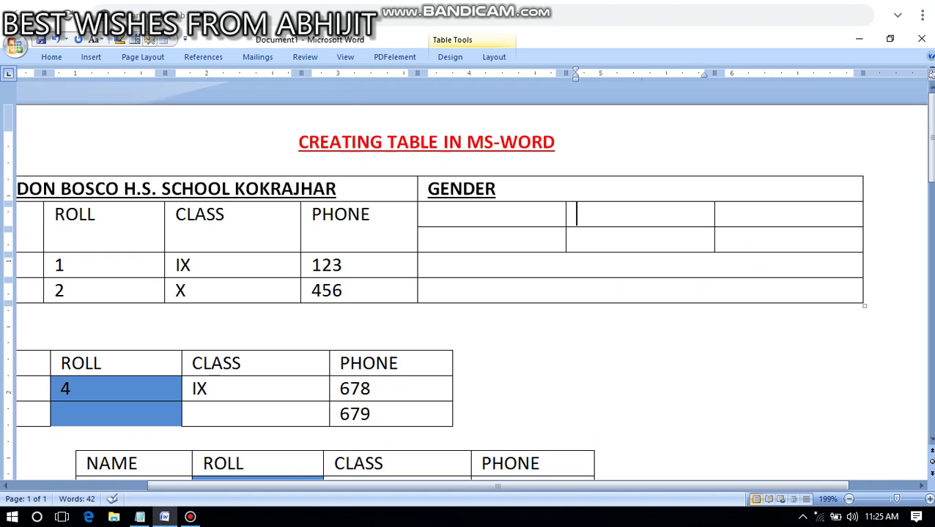
Merge the upper three split cells below GENDER into one cell, and merge the lower three into another.
drag(439, 214, 742, 218)
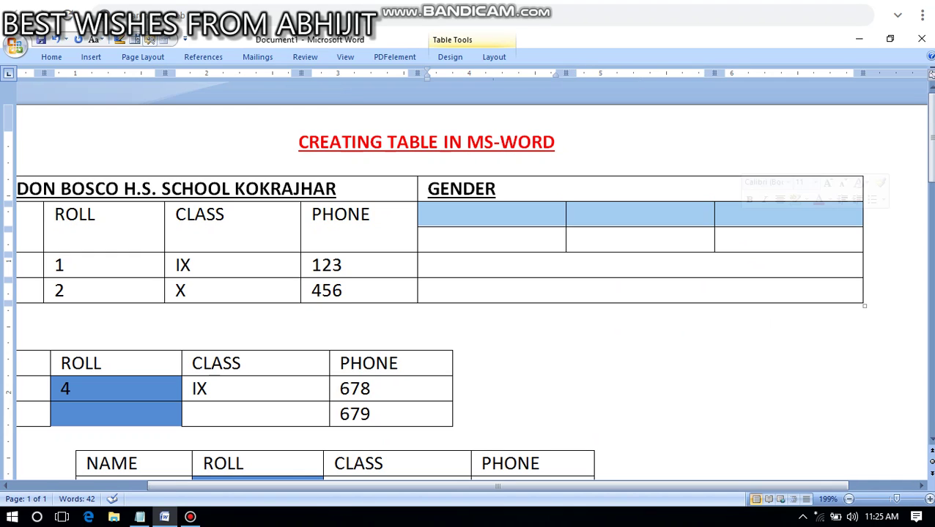
right_click(742, 218)
click(787, 320)
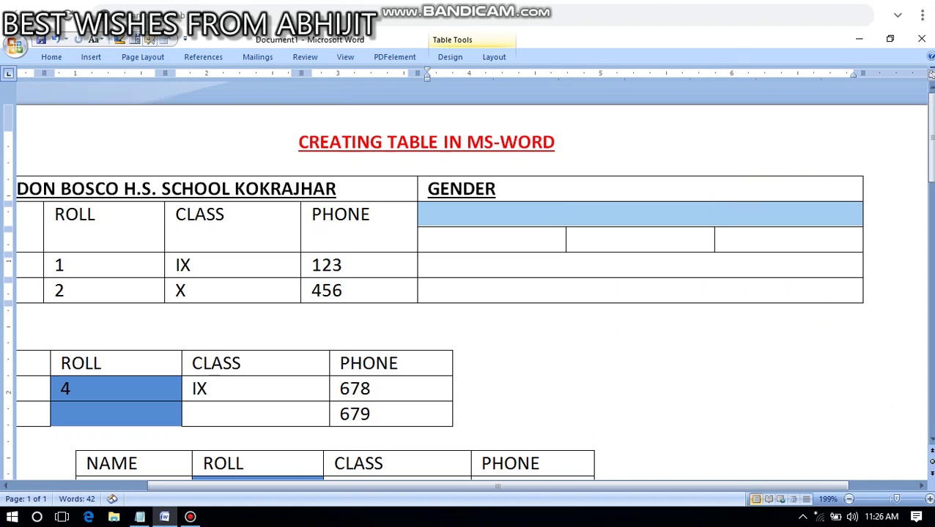
drag(440, 238, 753, 239)
right_click(753, 234)
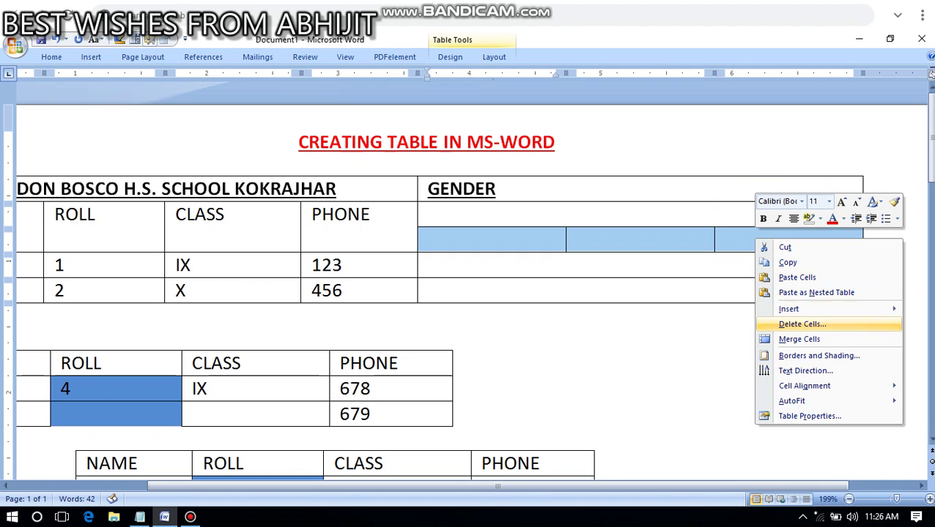
click(806, 339)
click(439, 265)
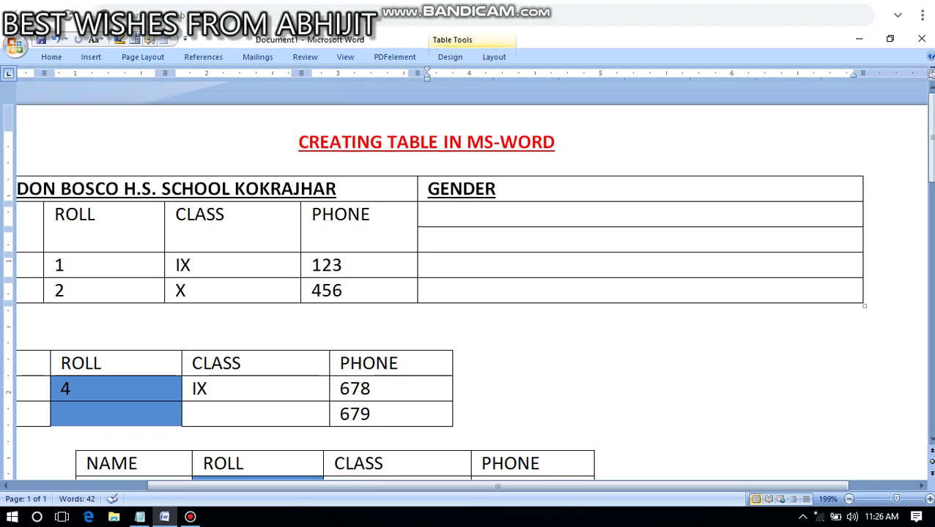
Narrow the GENDER column of the first table to about 0.8 inches wide.
drag(863, 265, 582, 265)
drag(582, 176, 525, 176)
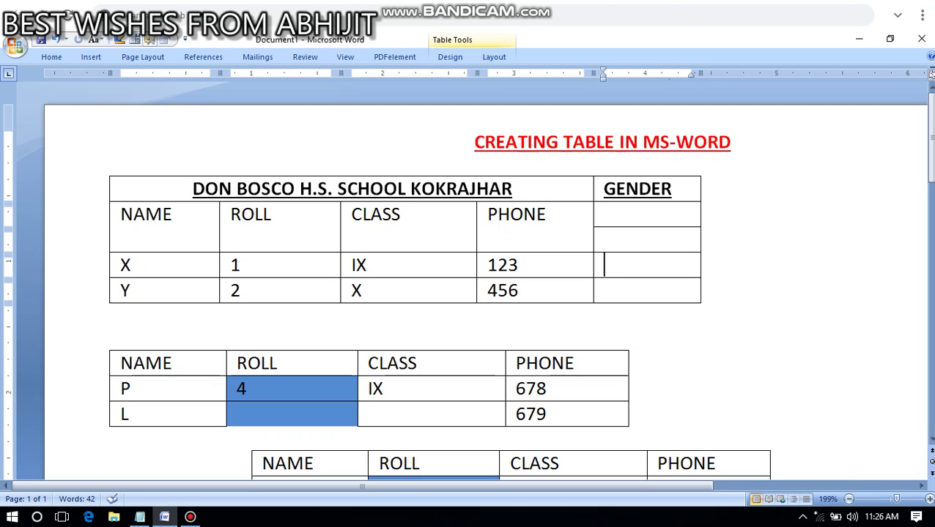
Place the cursor just outside the end of the second table's last row.
click(630, 412)
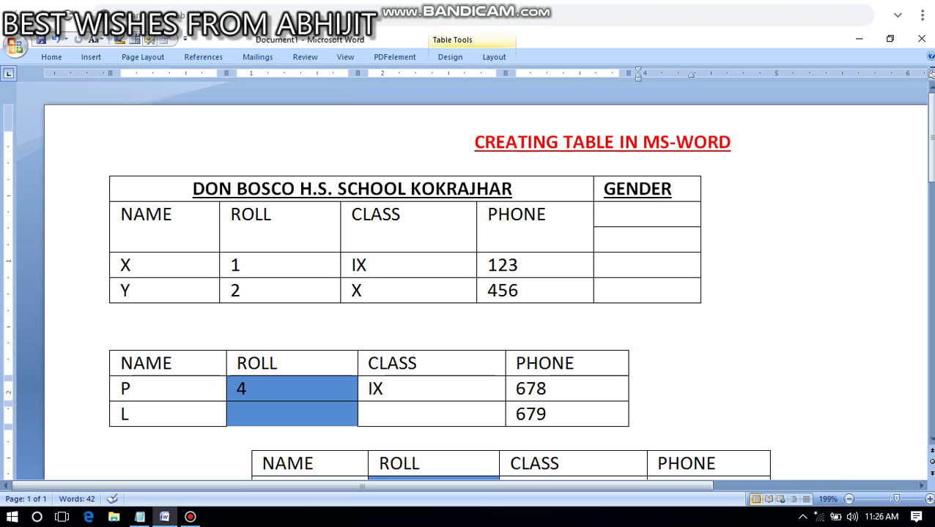